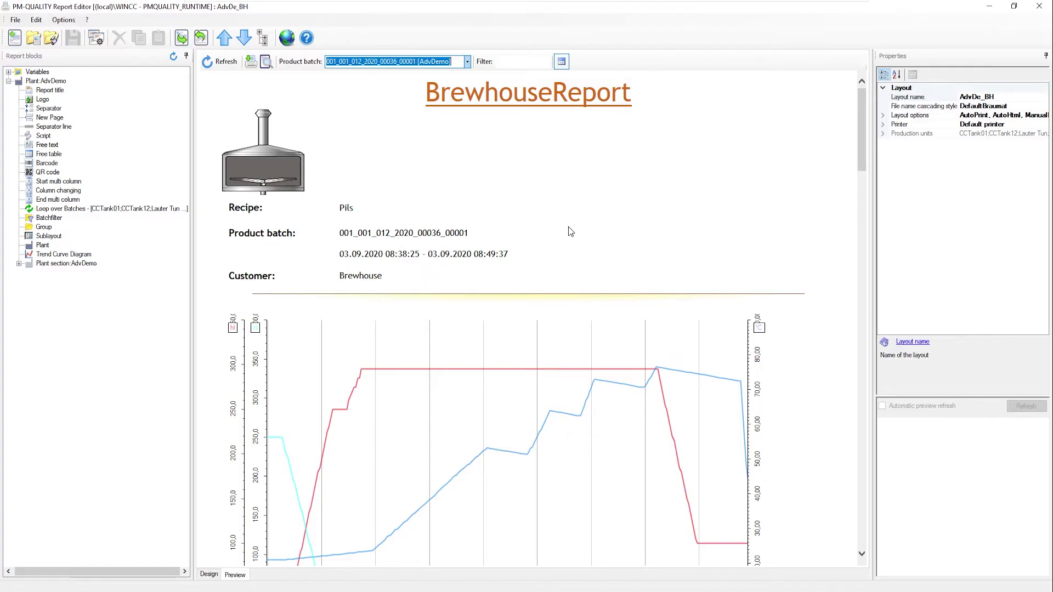
- Scroll the Brewhouse preview through the trend chart and the GroupsAlarms, StepProt and KOP Event tables
{"action": "scroll", "coordinate": [568, 230], "scroll_direction": "down", "scroll_amount": 3}
{"action": "scroll", "coordinate": [567, 230], "scroll_direction": "up", "scroll_amount": 1}
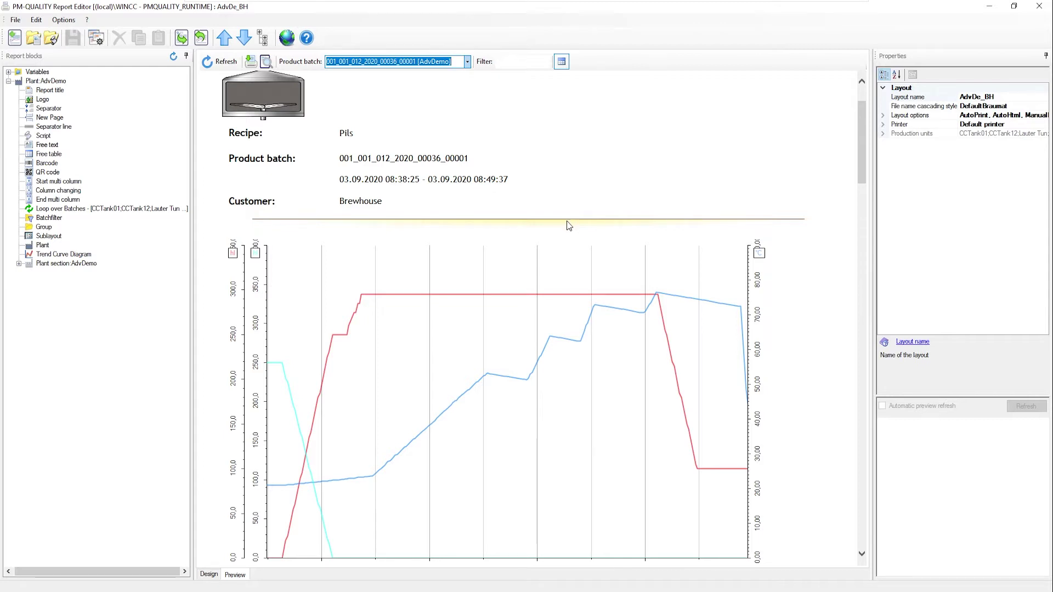
{"action": "scroll", "coordinate": [571, 224], "scroll_direction": "down", "scroll_amount": 3}
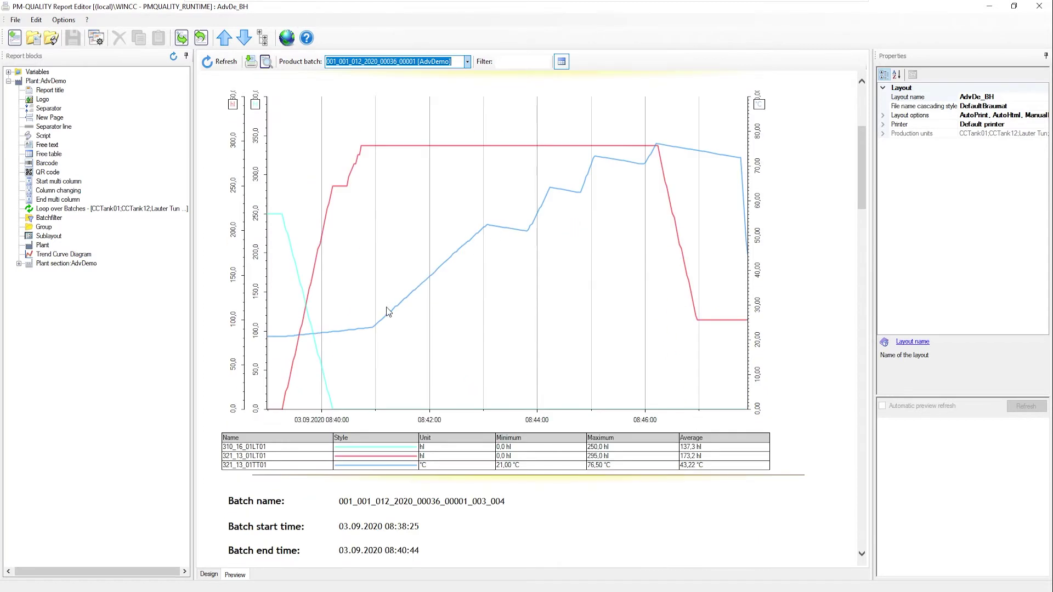
{"action": "scroll", "coordinate": [447, 301], "scroll_direction": "down", "scroll_amount": 4}
{"action": "scroll", "coordinate": [449, 306], "scroll_direction": "down", "scroll_amount": 3}
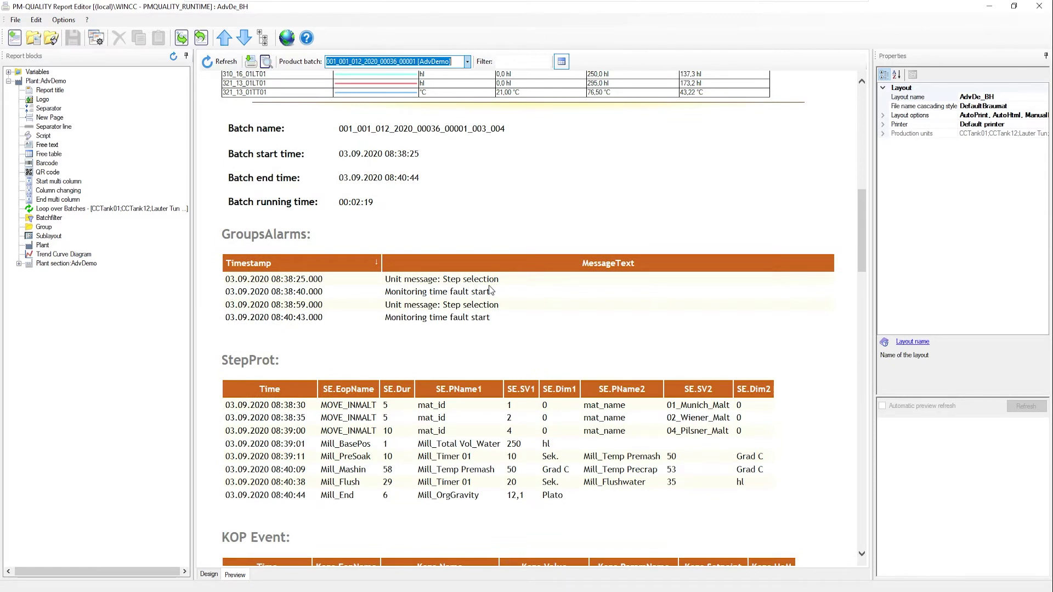
{"action": "scroll", "coordinate": [489, 289], "scroll_direction": "down", "scroll_amount": 1}
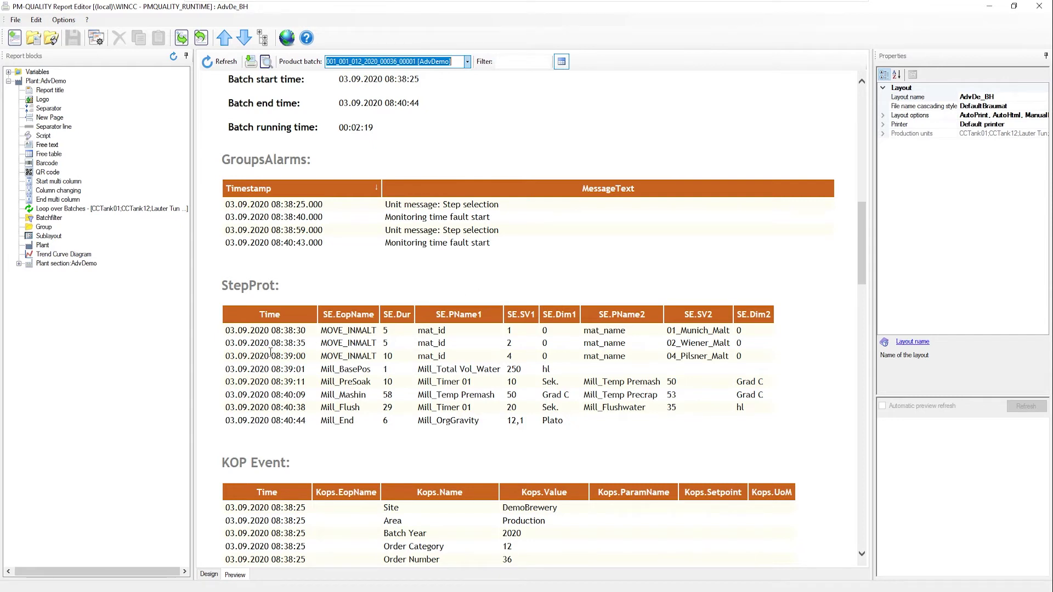
{"action": "scroll", "coordinate": [271, 357], "scroll_direction": "down", "scroll_amount": 4}
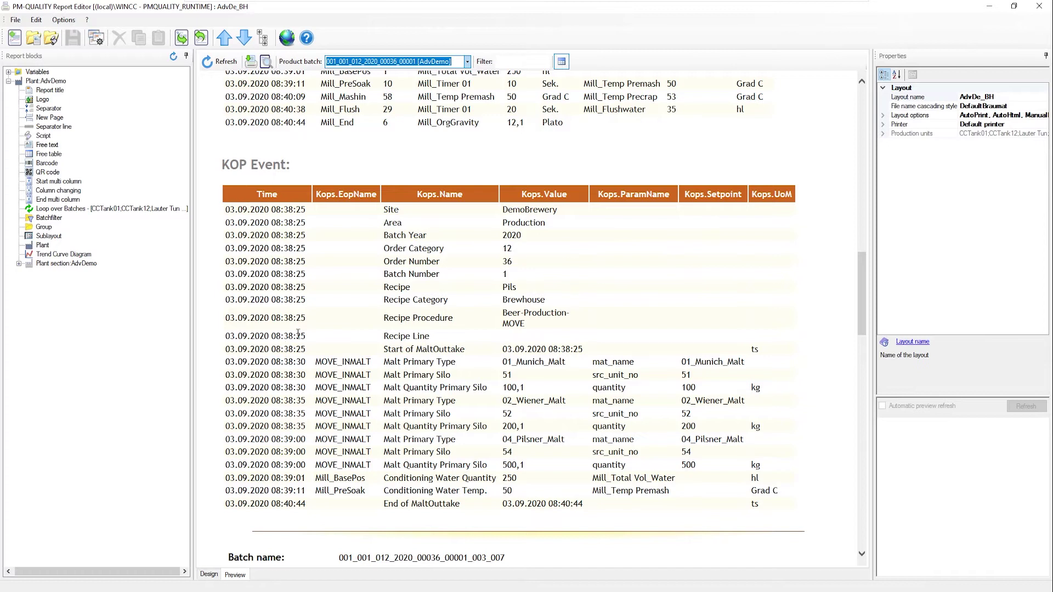
- Minimize the Report Editor and Data Logging windows and open BR_20_012_28_2_IPA.pdf from the desktop
{"action": "left_click", "coordinate": [988, 8]}
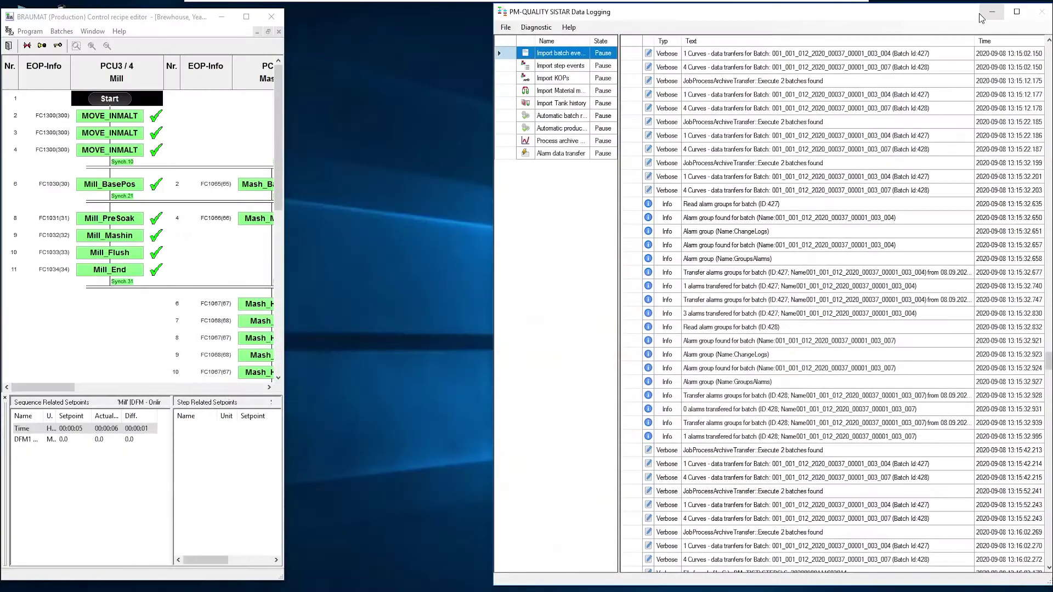
{"action": "left_click", "coordinate": [991, 12]}
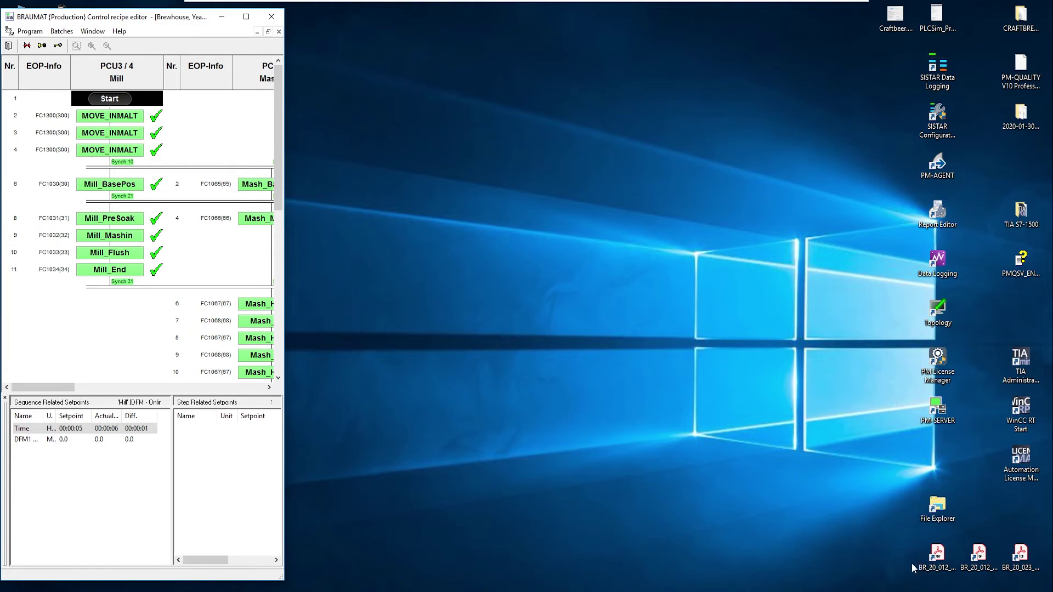
{"action": "left_click", "coordinate": [935, 555]}
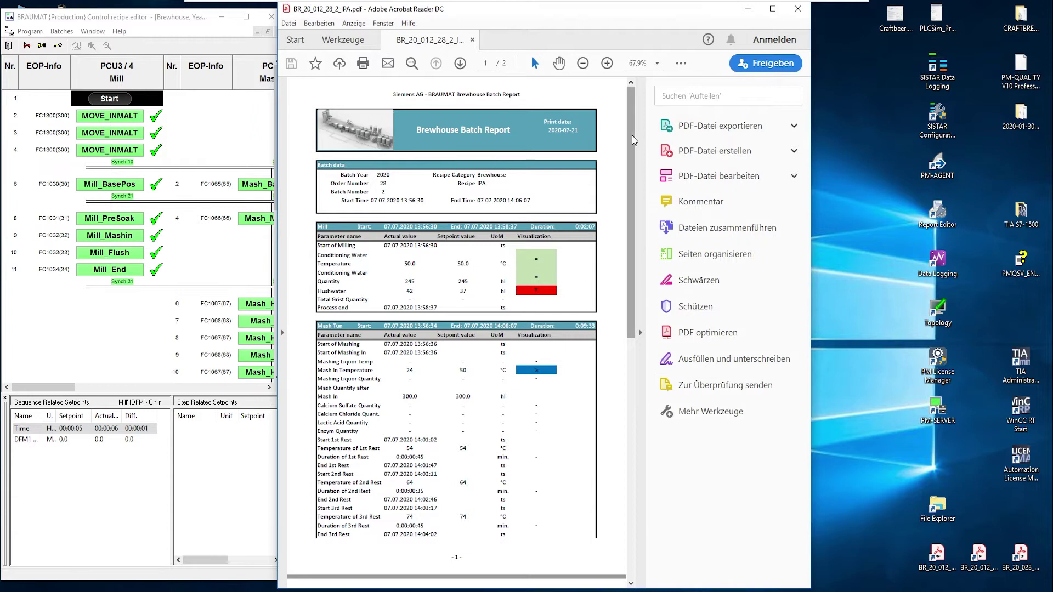
- Fit the PDF page, review its Mill and Mash Tun tables, then minimize Acrobat
{"action": "left_click", "coordinate": [639, 332]}
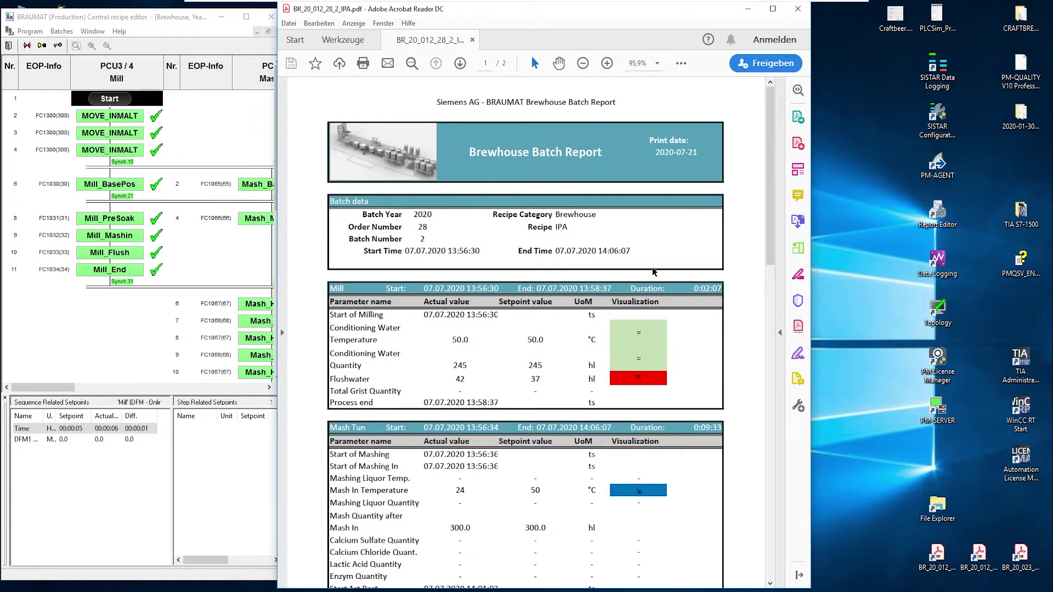
{"action": "scroll", "coordinate": [560, 316], "scroll_direction": "down", "scroll_amount": 3}
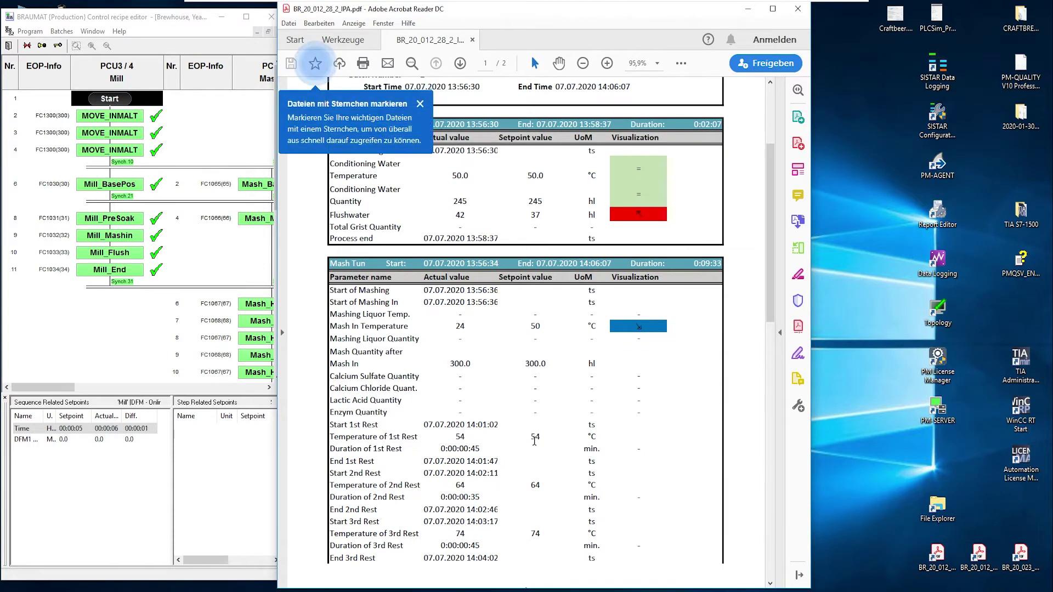
{"action": "scroll", "coordinate": [566, 395], "scroll_direction": "down", "scroll_amount": 4}
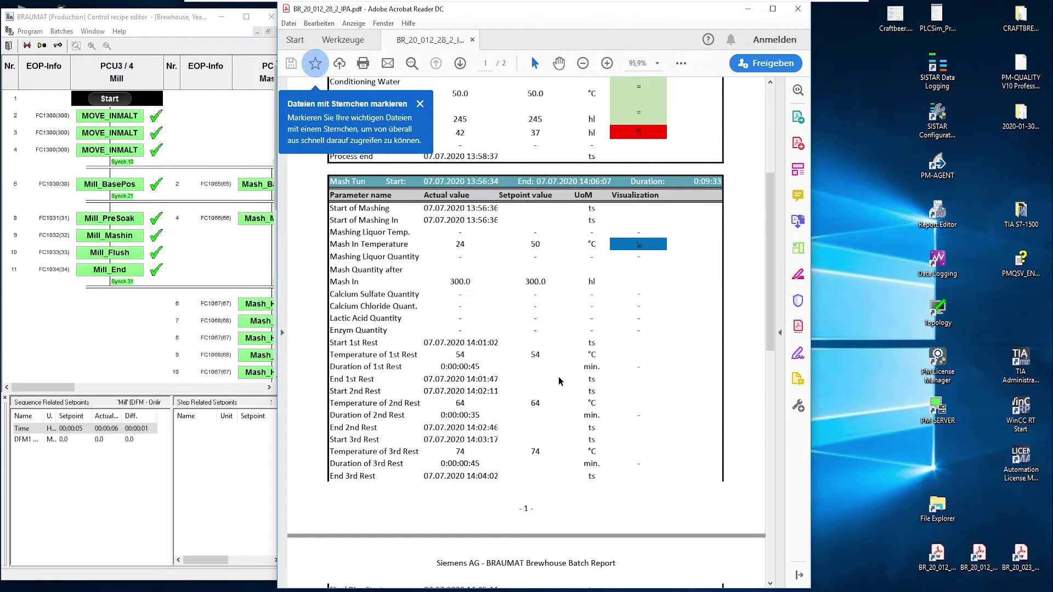
{"action": "left_click", "coordinate": [748, 8]}
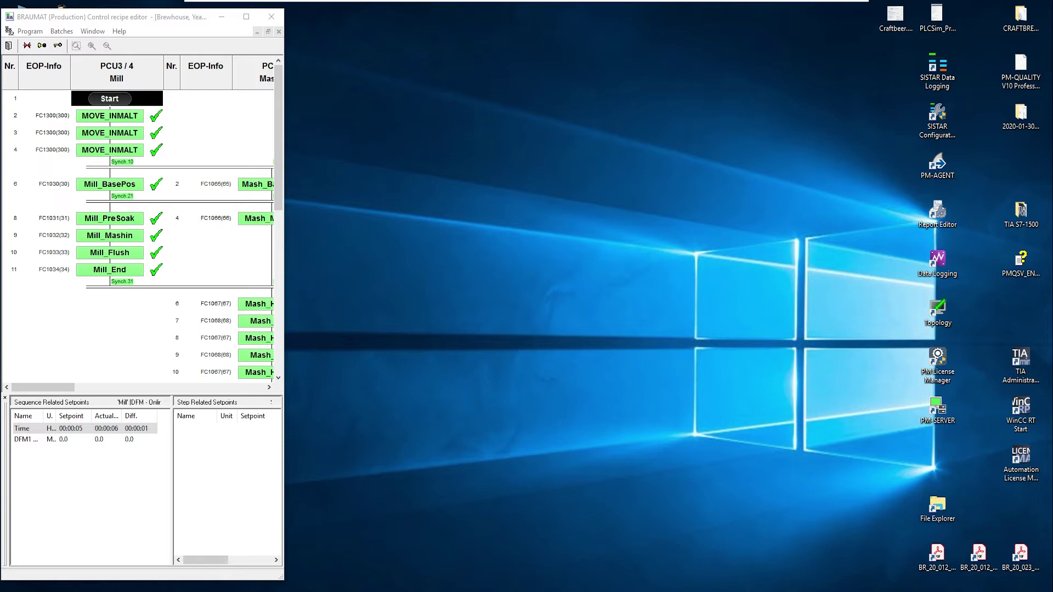
{"action": "key", "text": "alt+Tab"}
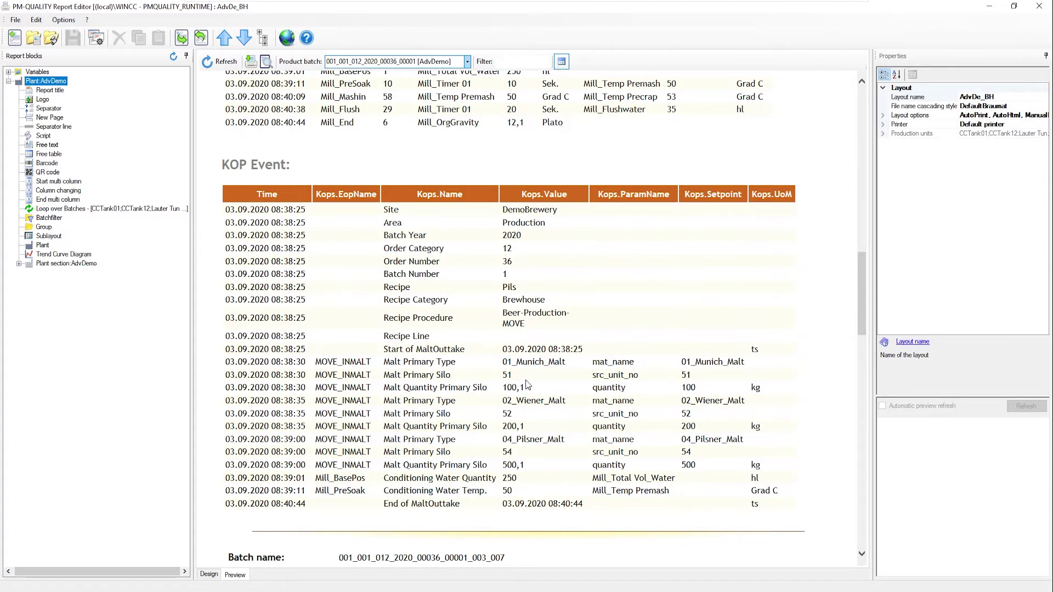
{"action": "scroll", "coordinate": [519, 385], "scroll_direction": "down", "scroll_amount": 15}
{"action": "scroll", "coordinate": [519, 386], "scroll_direction": "up", "scroll_amount": 5}
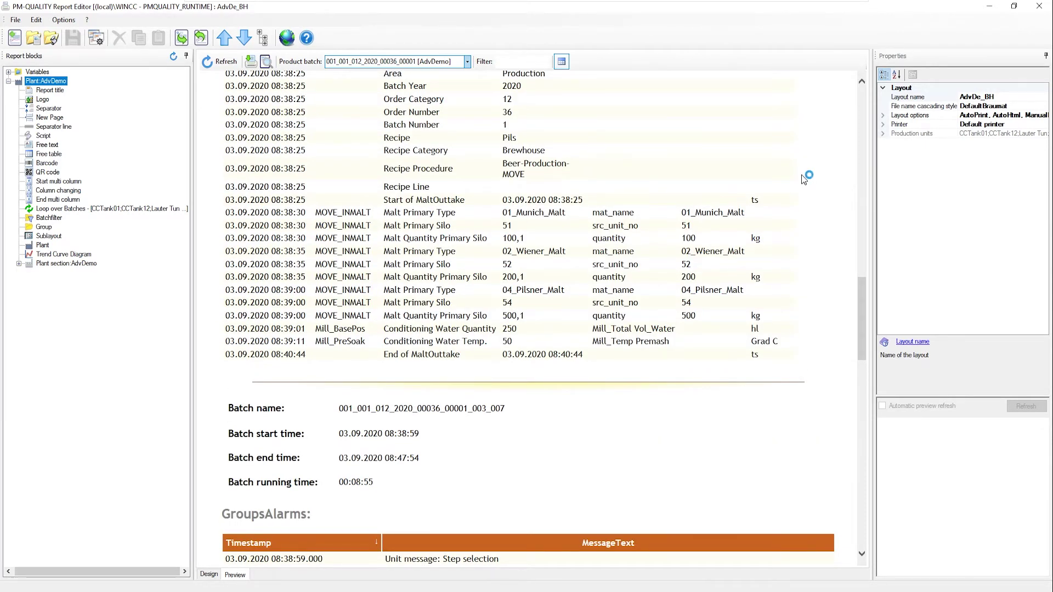
{"action": "left_click", "coordinate": [990, 12]}
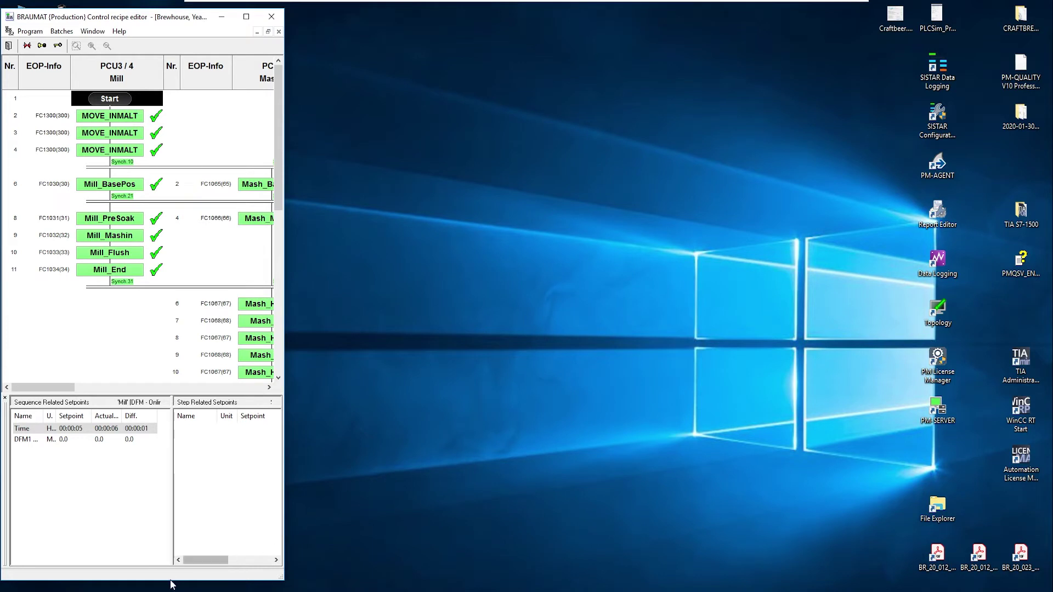
- Bring BRAUMAT forward and open Configuration from the Engineering > Administration tab
{"action": "key", "text": "alt+Tab"}
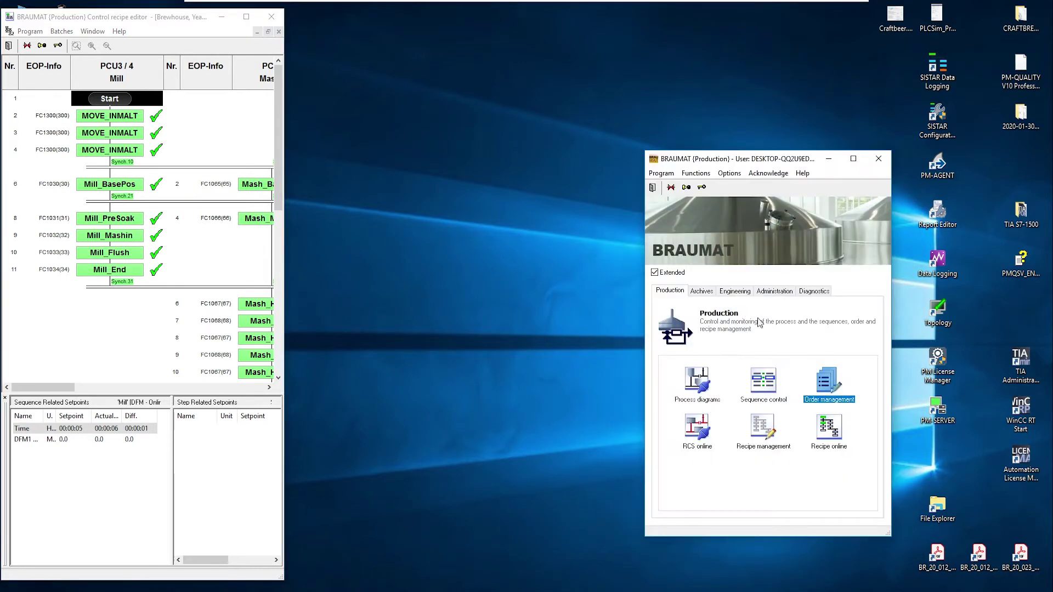
{"action": "left_click", "coordinate": [750, 295]}
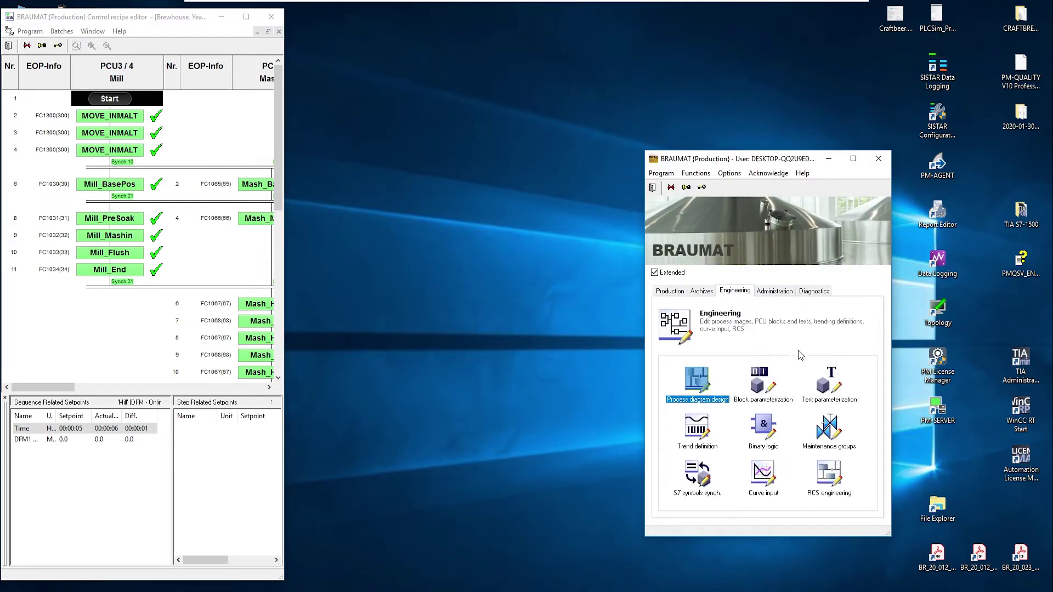
{"action": "left_click", "coordinate": [784, 294]}
{"action": "double_click", "coordinate": [697, 384]}
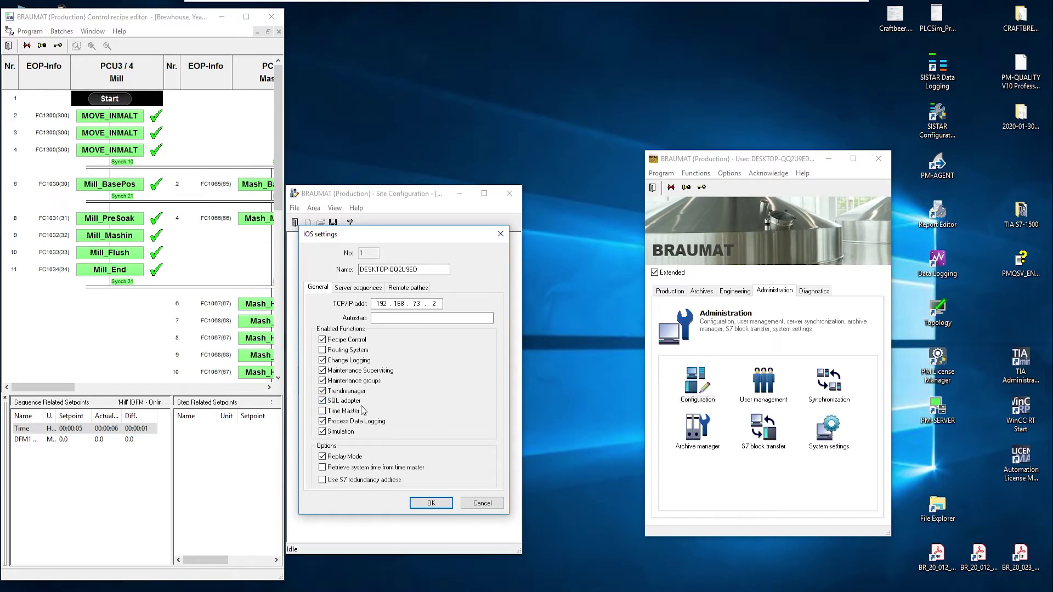
- Cancel the IOS settings, then review server 001's SQL Adapter settings and cancel them
{"action": "left_click", "coordinate": [470, 504]}
{"action": "right_click", "coordinate": [320, 381]}
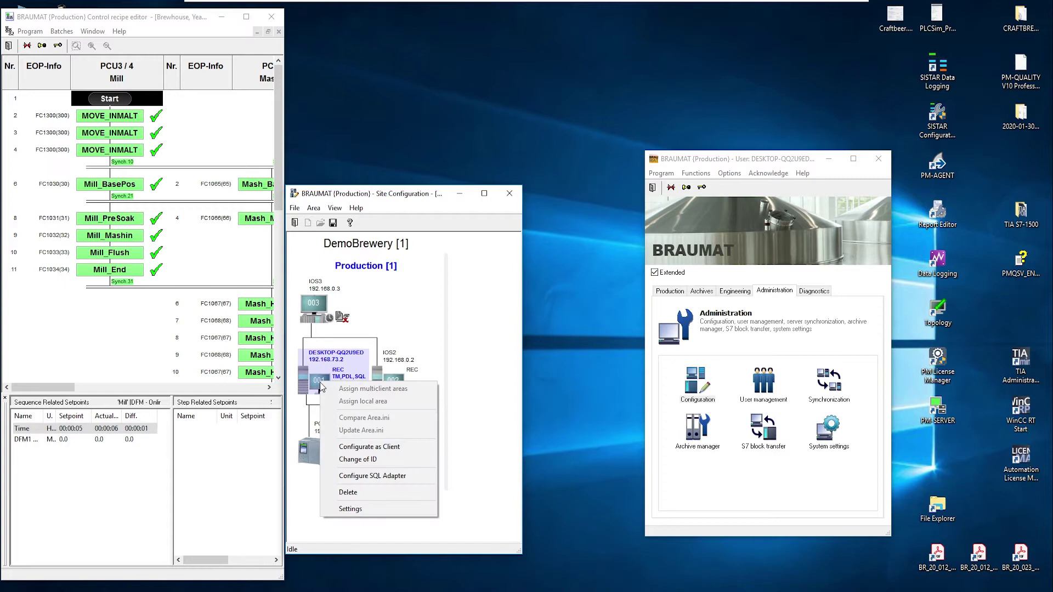
{"action": "left_click", "coordinate": [363, 476]}
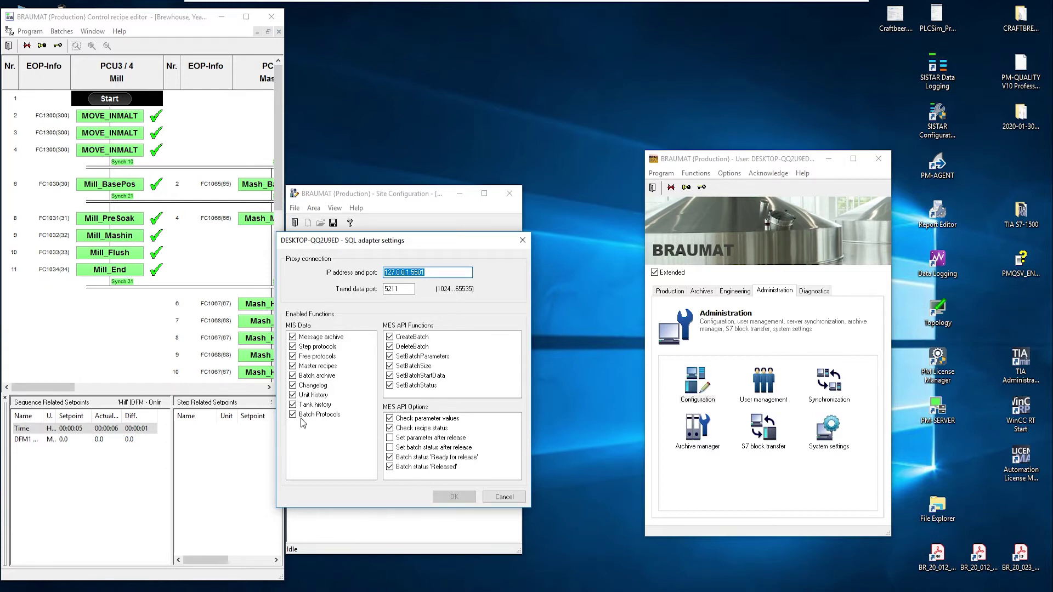
{"action": "left_click", "coordinate": [503, 497]}
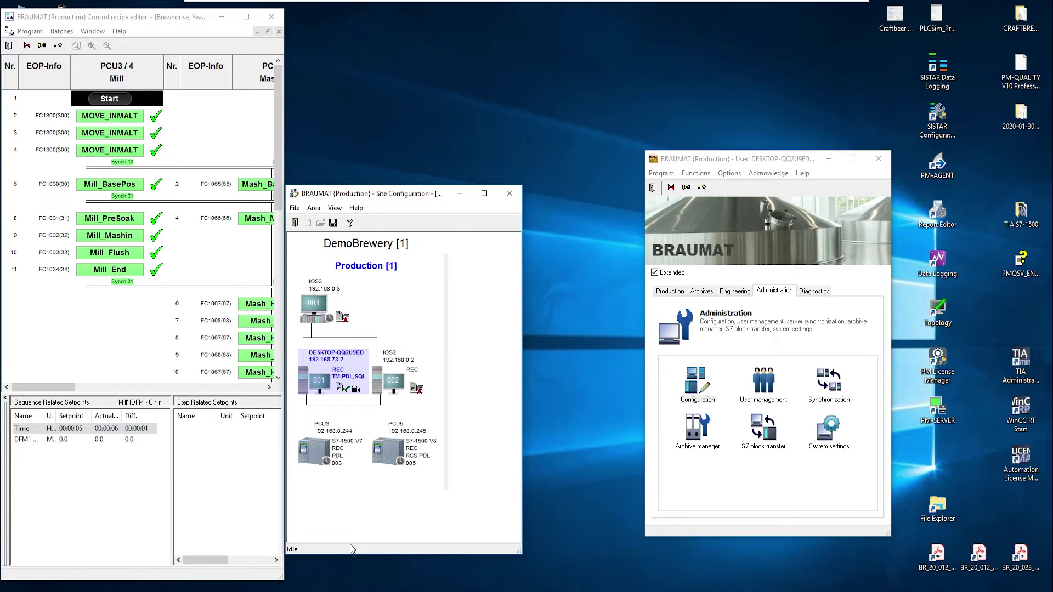
- Minimize the recipe editor, launch SISTAR SQL Service Configuration, and scroll the Archiver tab's logfile
{"action": "left_click", "coordinate": [222, 21]}
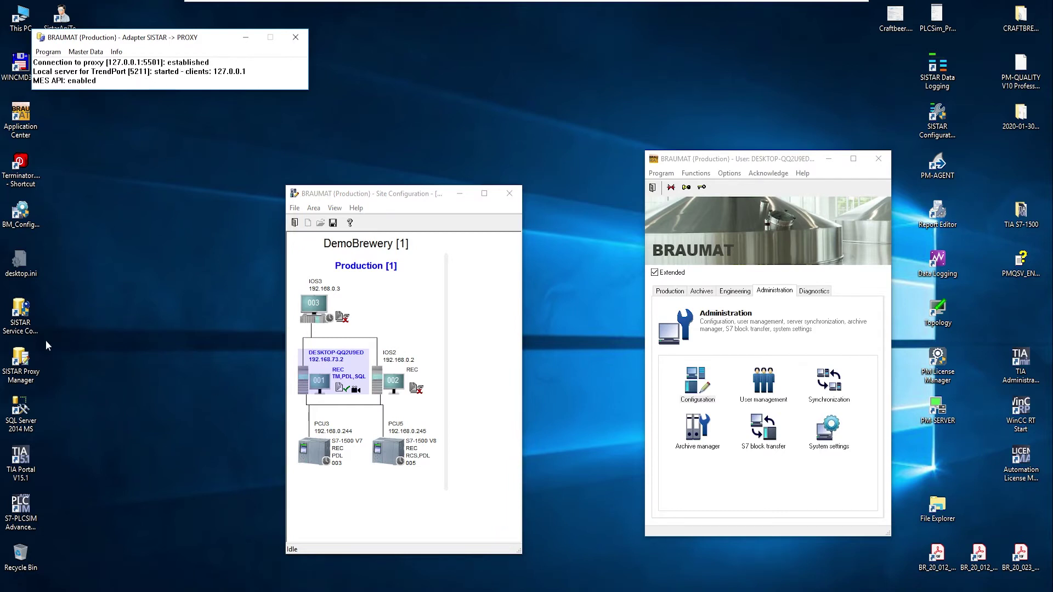
{"action": "double_click", "coordinate": [22, 318]}
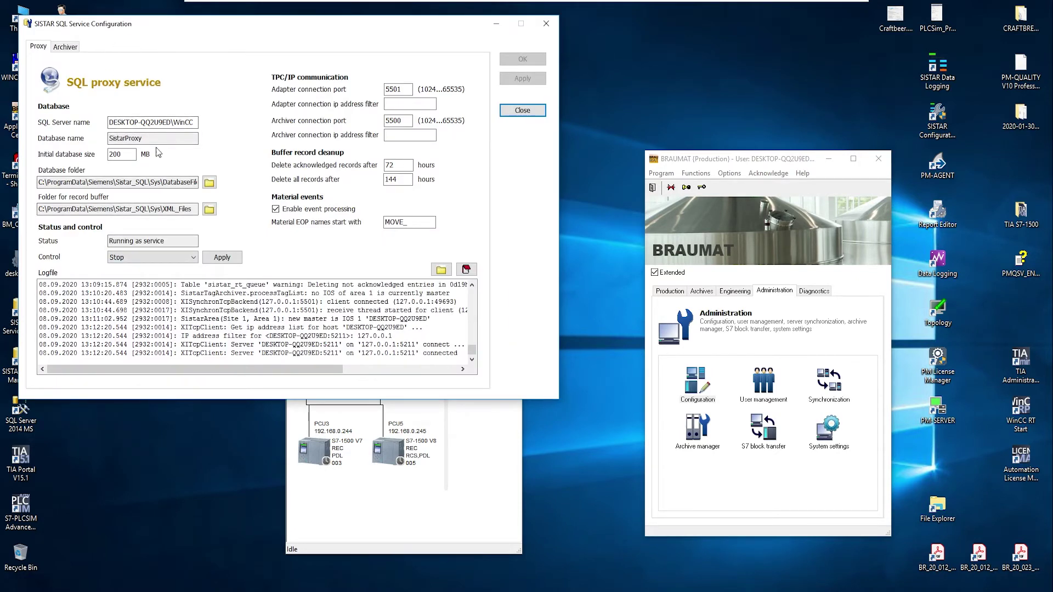
{"action": "left_click", "coordinate": [61, 47]}
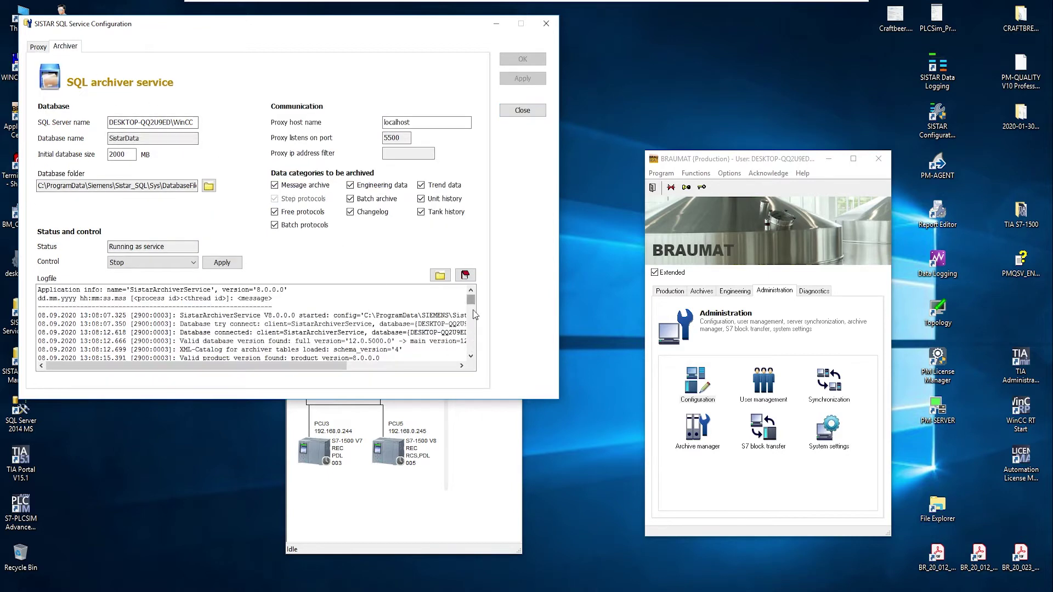
{"action": "left_click_drag", "start_coordinate": [470, 300], "coordinate": [476, 357]}
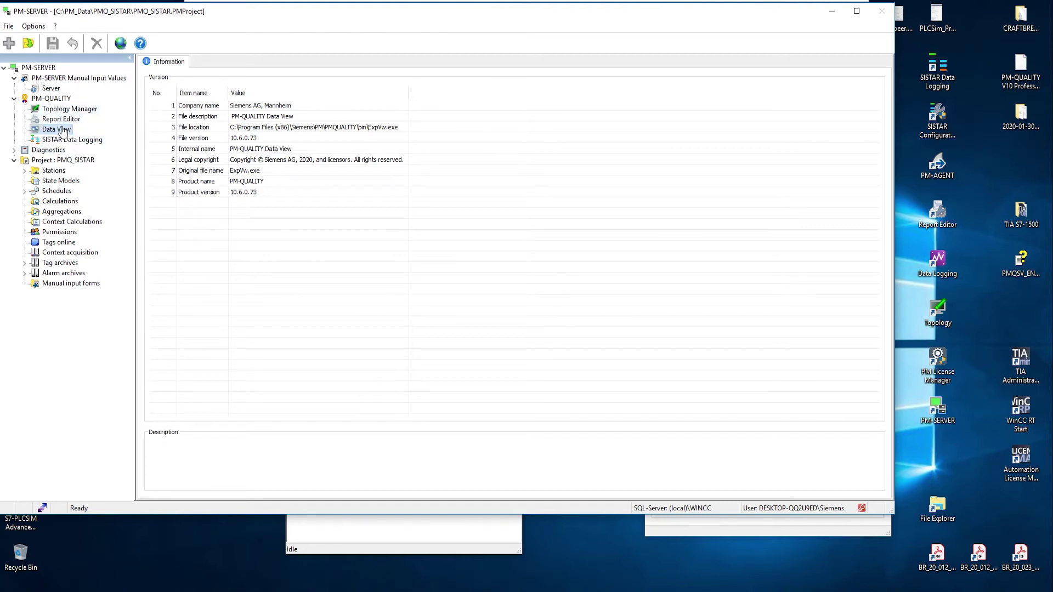
- Start the SISTAR configuration tool from PM-SERVER's SISTAR Data Logging entry and reposition its window
{"action": "right_click", "coordinate": [62, 129]}
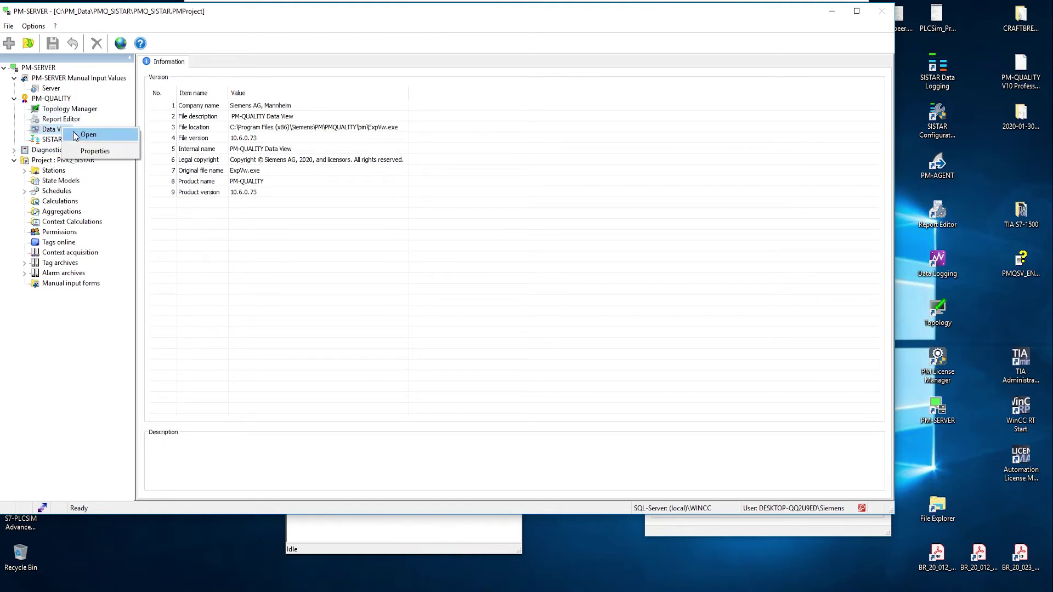
{"action": "right_click", "coordinate": [55, 110]}
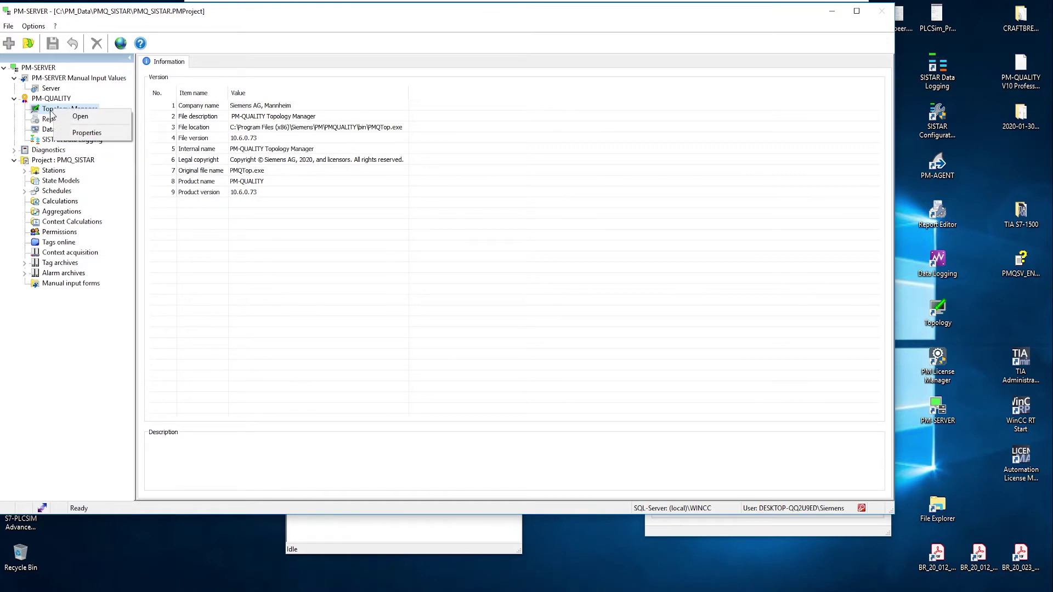
{"action": "left_click", "coordinate": [48, 139]}
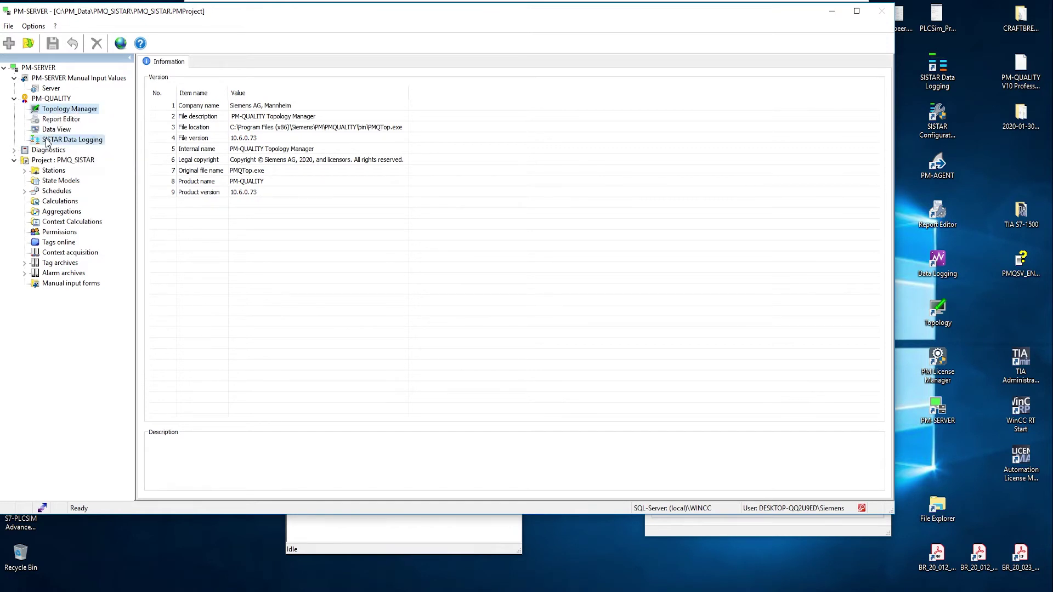
{"action": "right_click", "coordinate": [48, 140]}
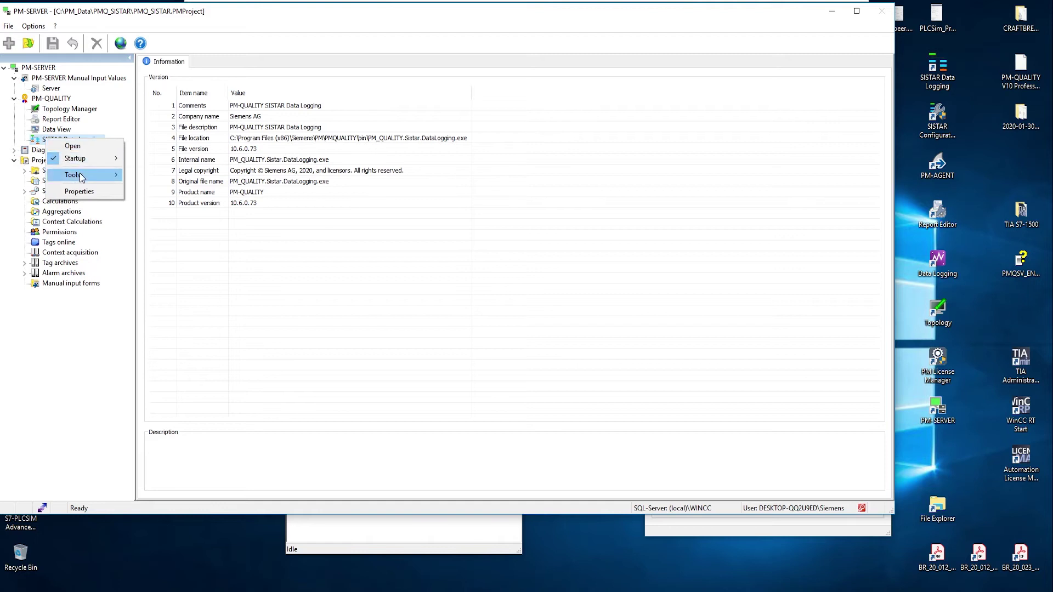
{"action": "left_click", "coordinate": [140, 176]}
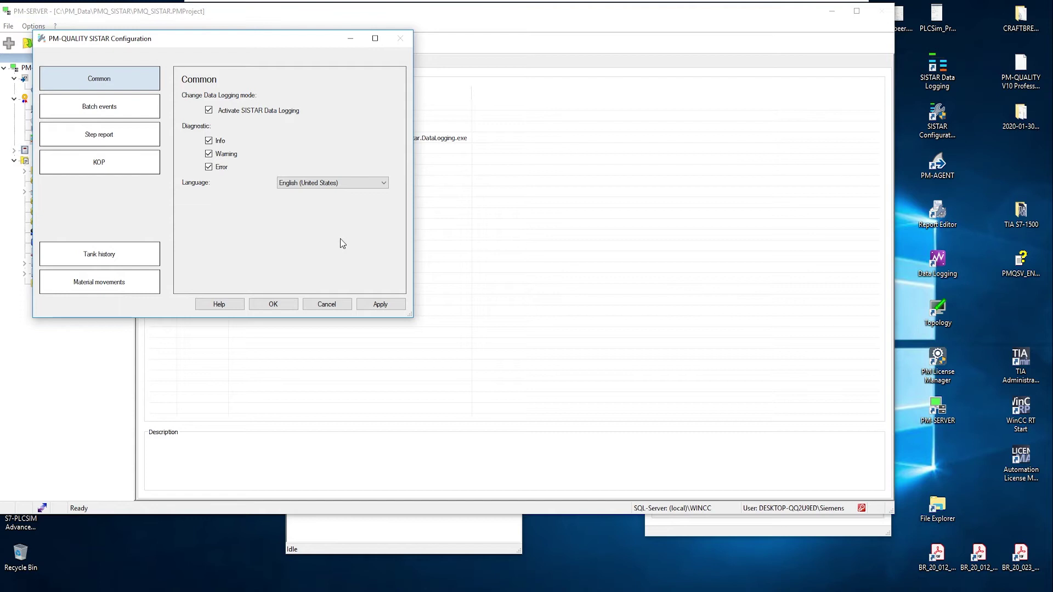
{"action": "left_click_drag", "start_coordinate": [247, 42], "coordinate": [379, 98]}
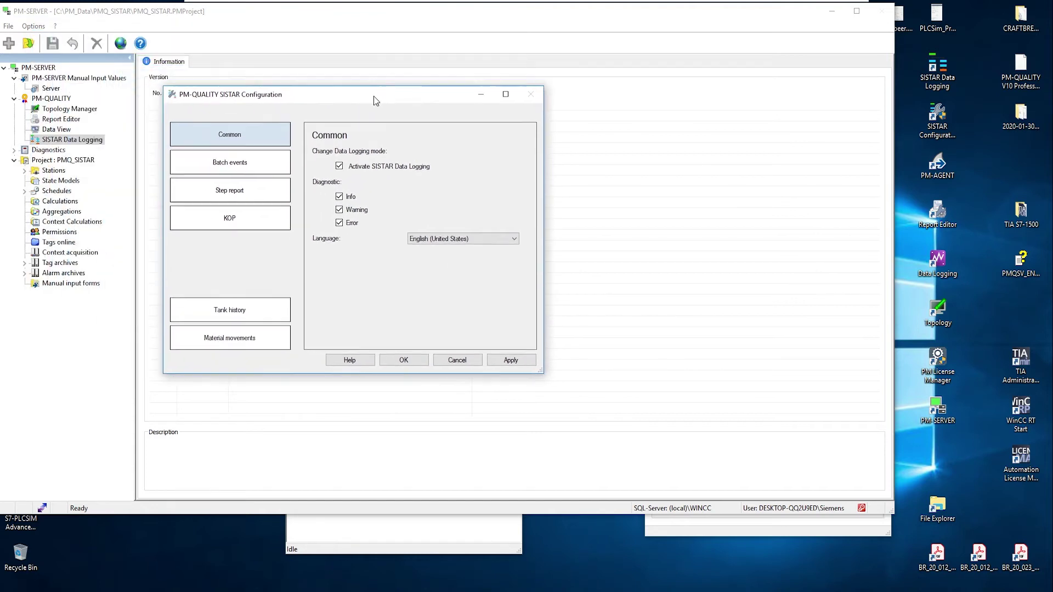
- Check the Batch events, Step report and KOP import paths, then minimize the dialog
{"action": "left_click", "coordinate": [281, 165]}
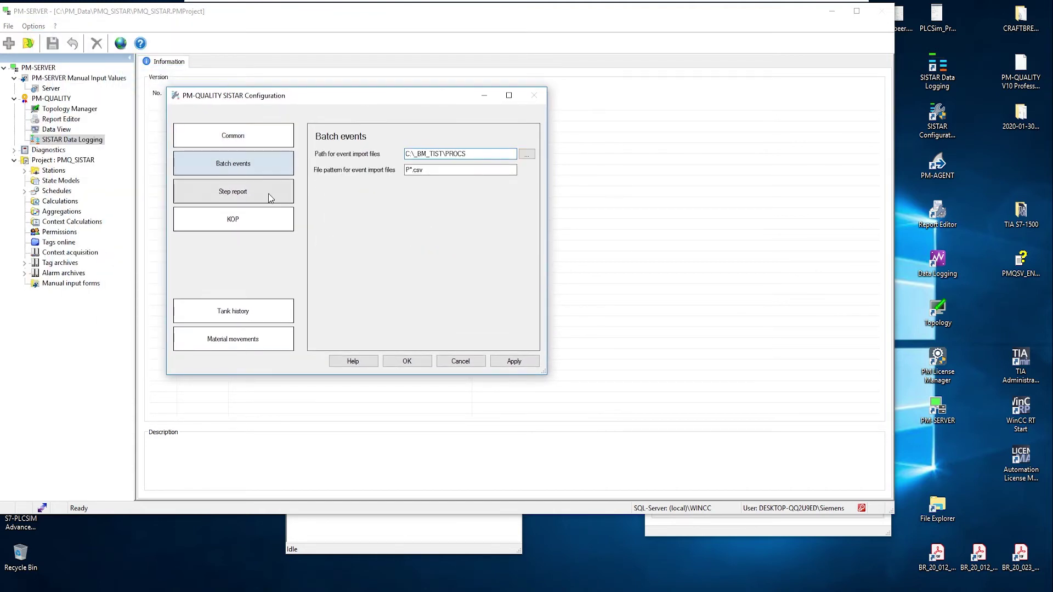
{"action": "left_click", "coordinate": [268, 196]}
{"action": "left_click", "coordinate": [253, 221]}
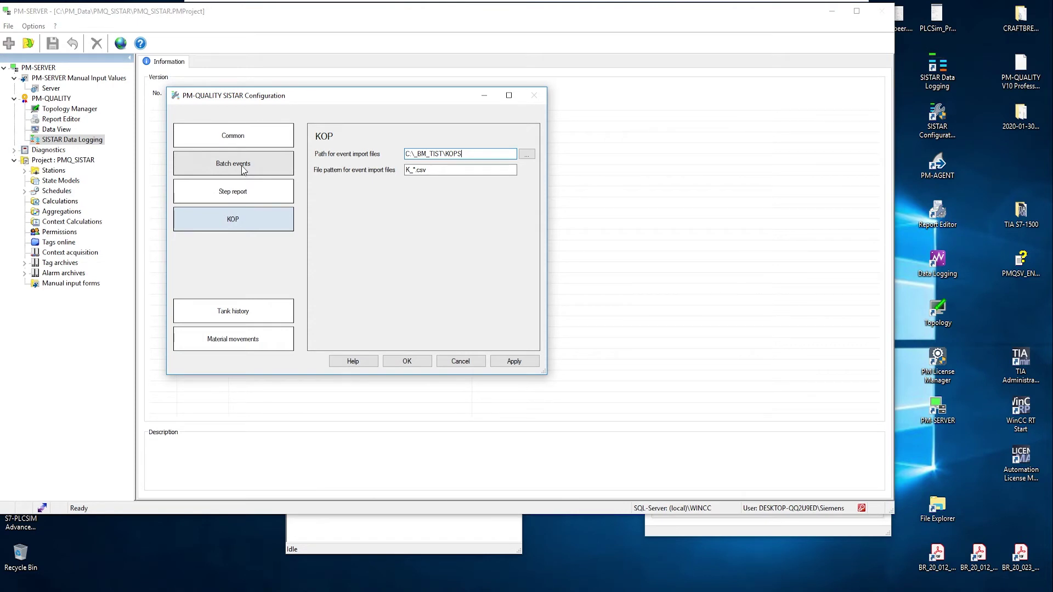
{"action": "left_click", "coordinate": [485, 96]}
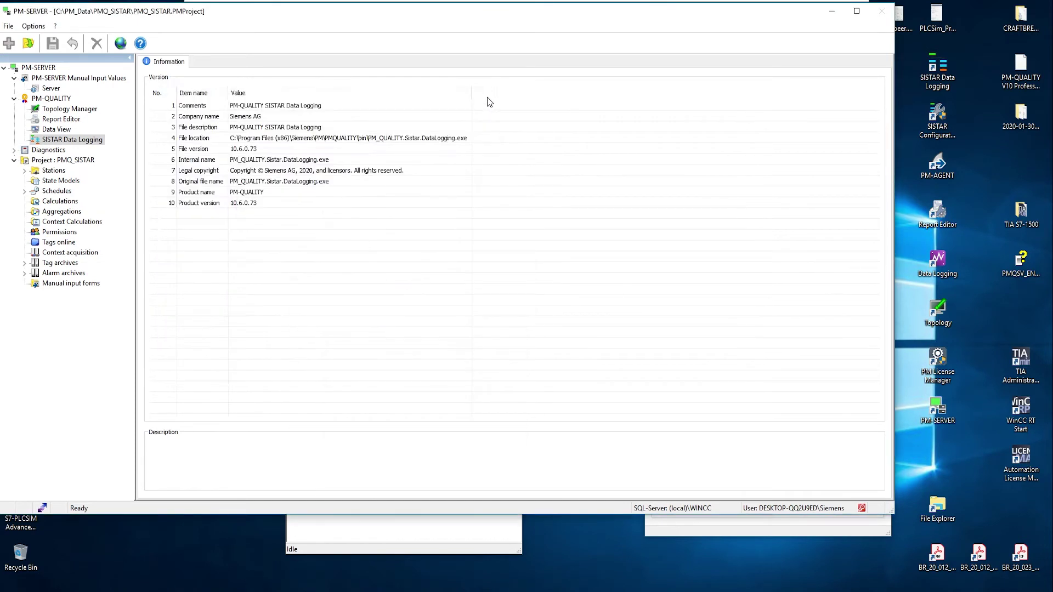
- Minimize PM-SERVER, scroll the Data View batch list, then minimize Data View
{"action": "left_click", "coordinate": [833, 13]}
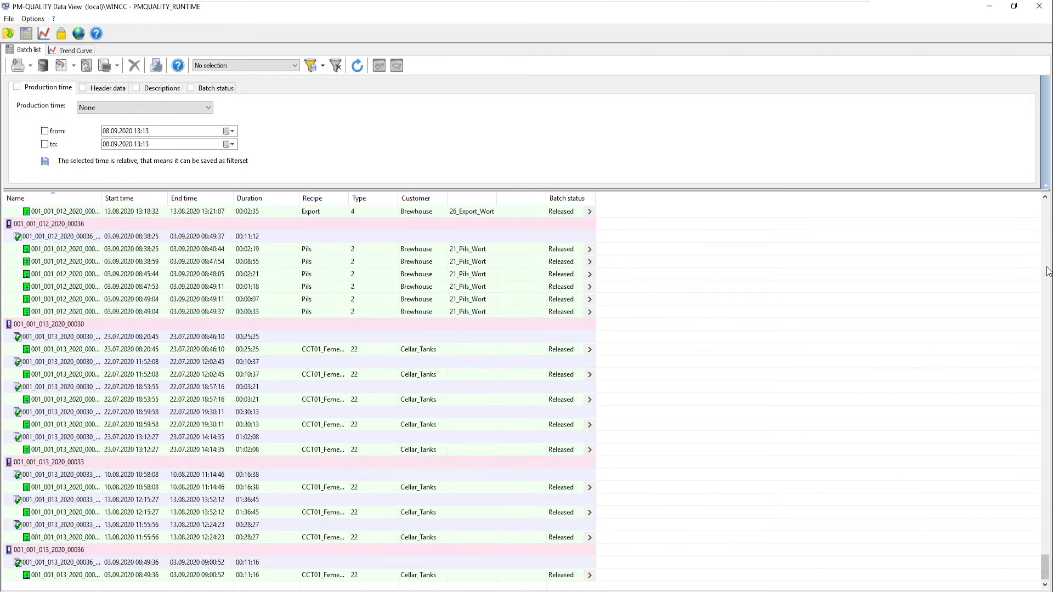
{"action": "scroll", "coordinate": [1046, 264], "scroll_direction": "up", "scroll_amount": 7}
{"action": "scroll", "coordinate": [1047, 565], "scroll_direction": "down", "scroll_amount": 7}
{"action": "left_click", "coordinate": [988, 7]}
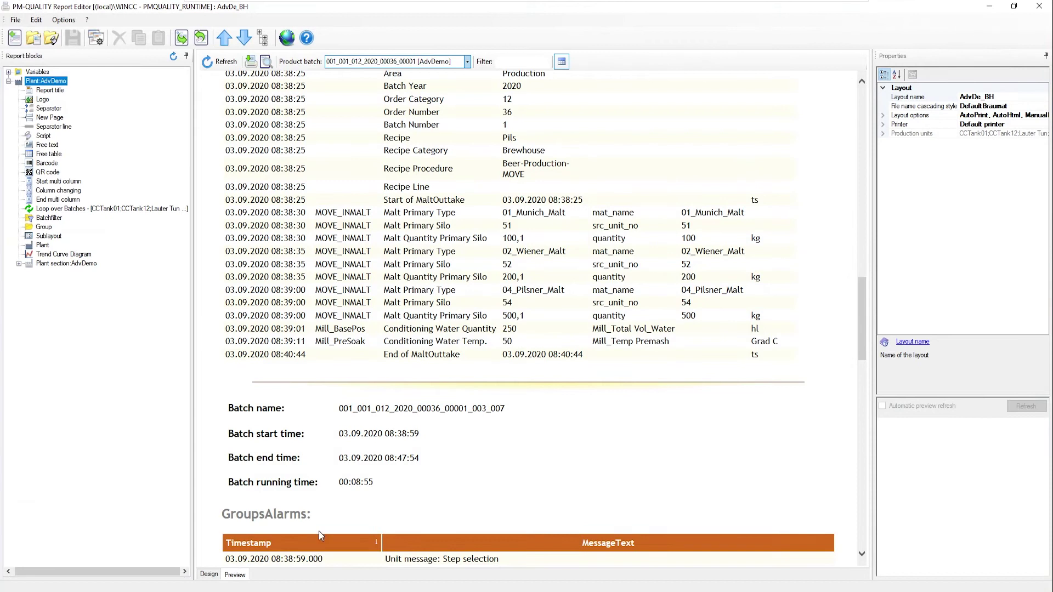
- Open the Test_Report layout and expand Production unit- [Mash Tun] in the Report blocks tree
{"action": "scroll", "coordinate": [390, 291], "scroll_direction": "up", "scroll_amount": 5}
{"action": "scroll", "coordinate": [387, 289], "scroll_direction": "up", "scroll_amount": 4}
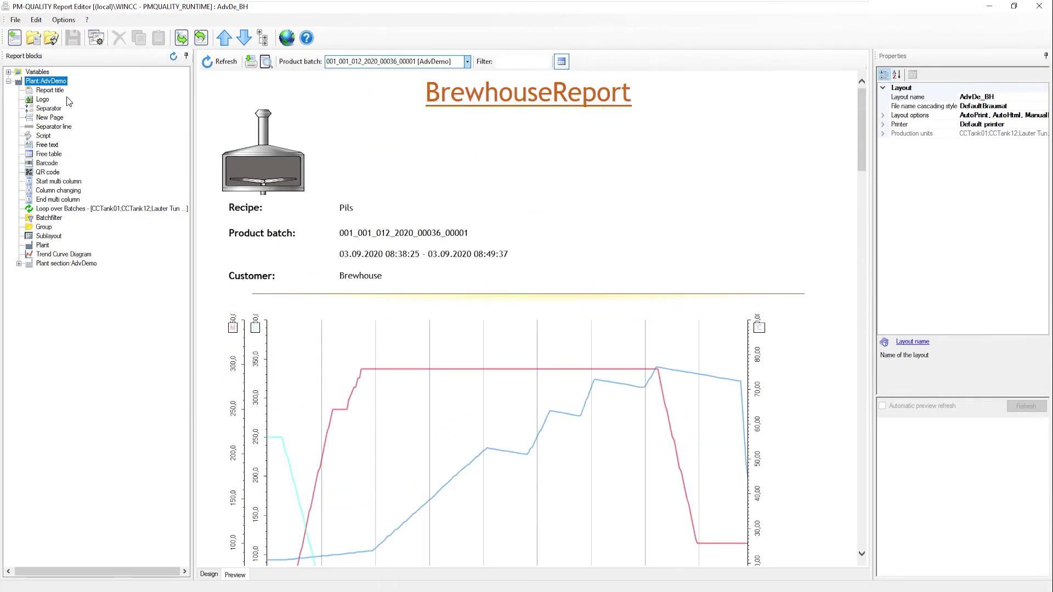
{"action": "left_click", "coordinate": [33, 38]}
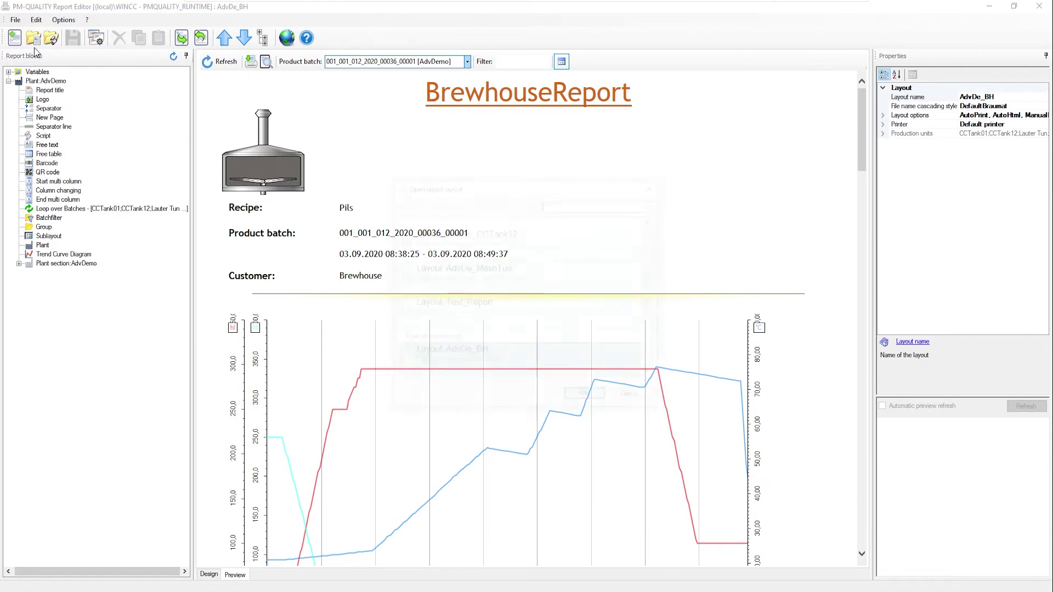
{"action": "double_click", "coordinate": [498, 314]}
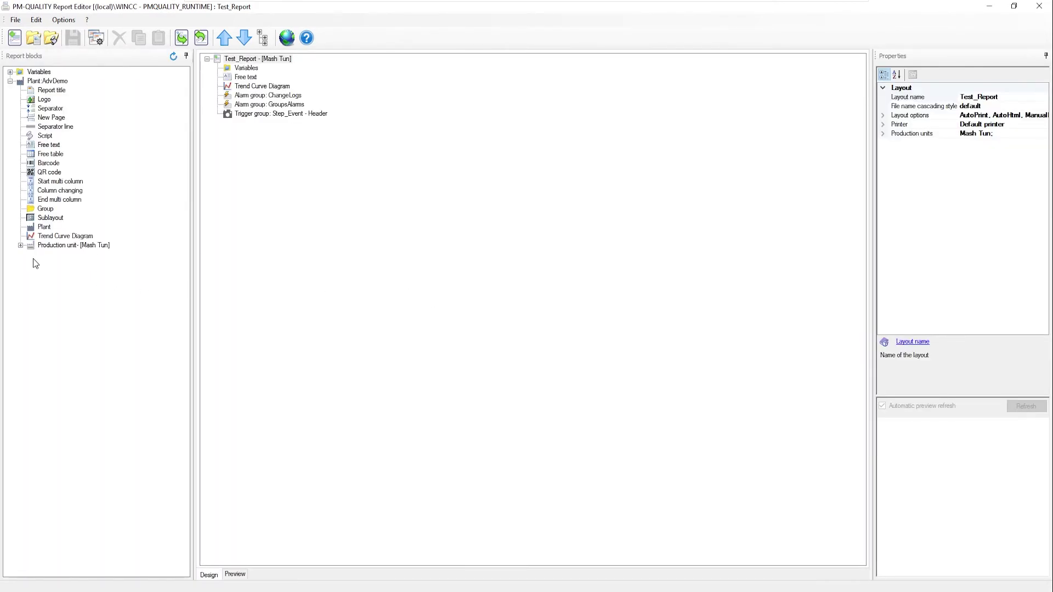
{"action": "left_click", "coordinate": [15, 246]}
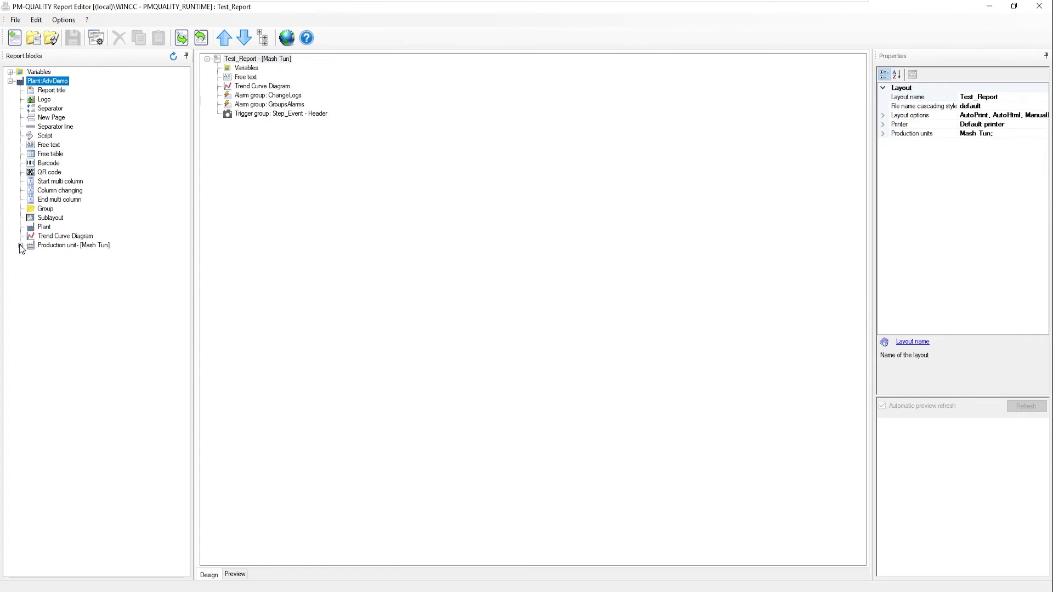
{"action": "left_click", "coordinate": [20, 246]}
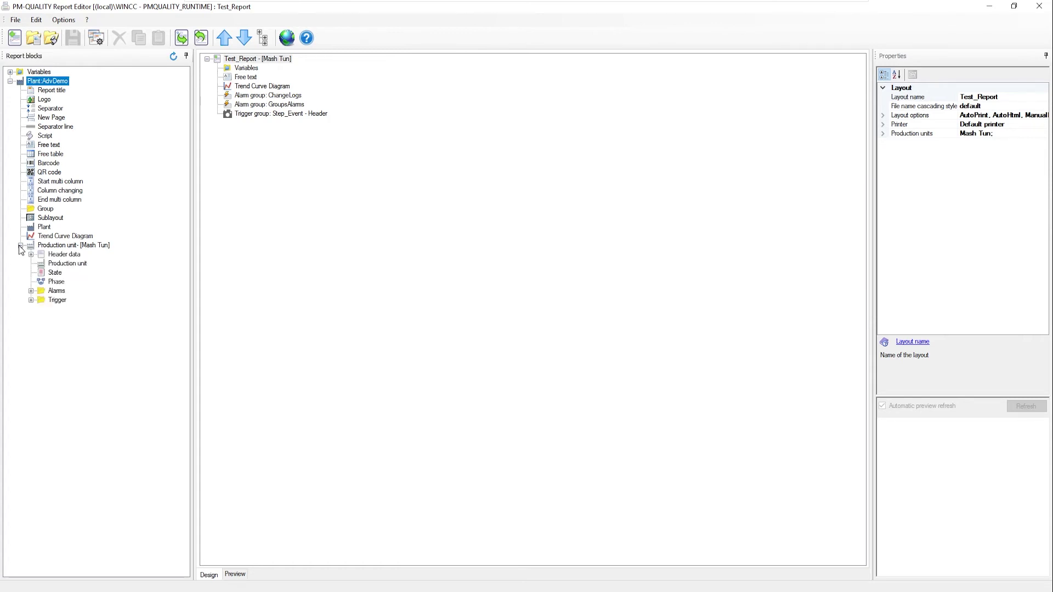
- Add a QR code block whose text holds the PlantNumber and PlantPlace variables
{"action": "left_click", "coordinate": [31, 300]}
{"action": "left_click", "coordinate": [30, 291]}
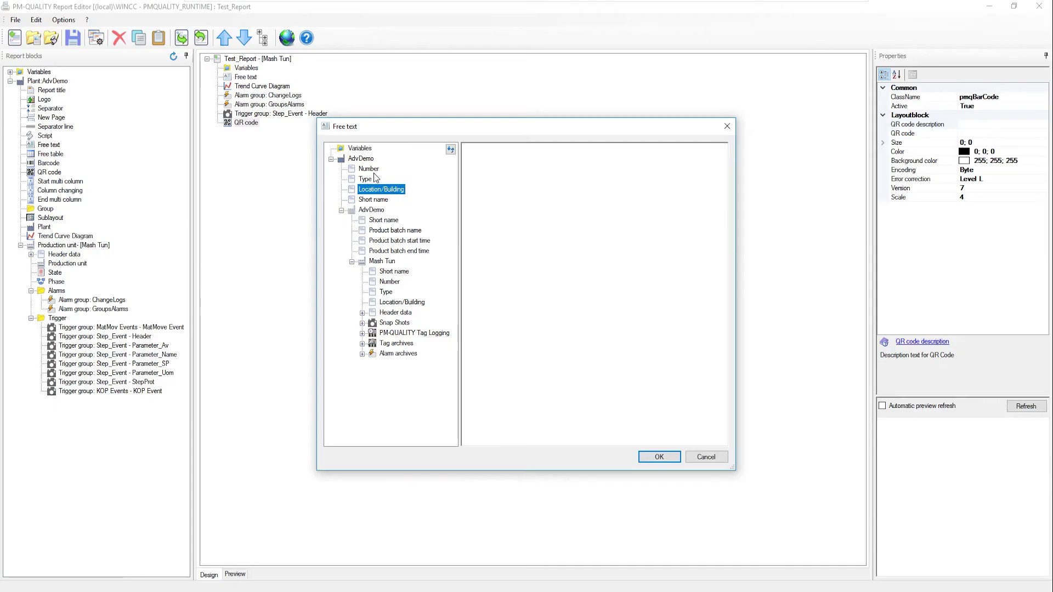
{"action": "left_click_drag", "start_coordinate": [376, 170], "coordinate": [510, 179]}
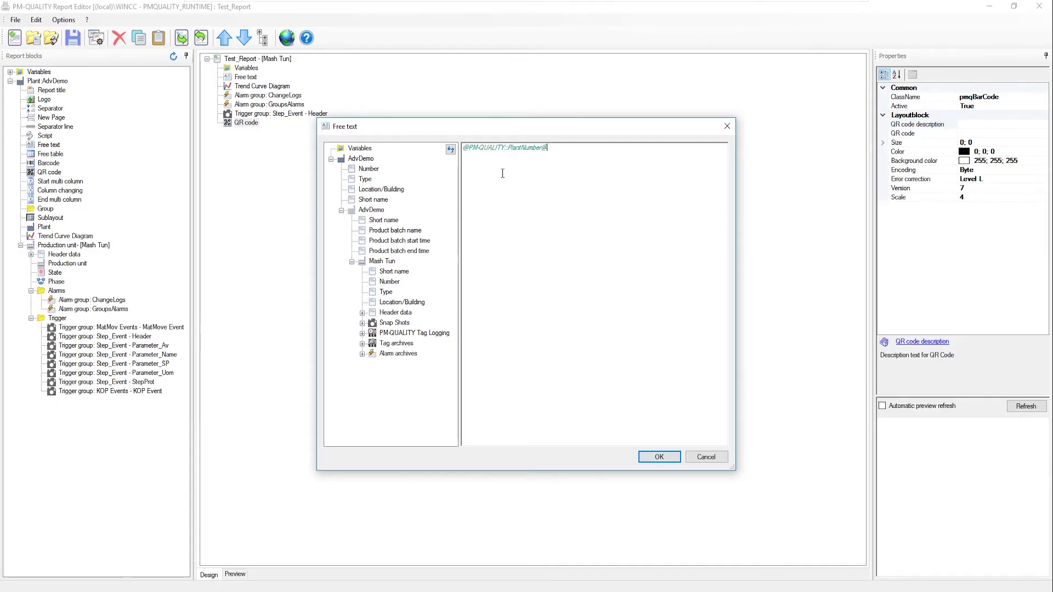
{"action": "left_click", "coordinate": [366, 179]}
{"action": "left_click_drag", "start_coordinate": [367, 180], "coordinate": [575, 162]}
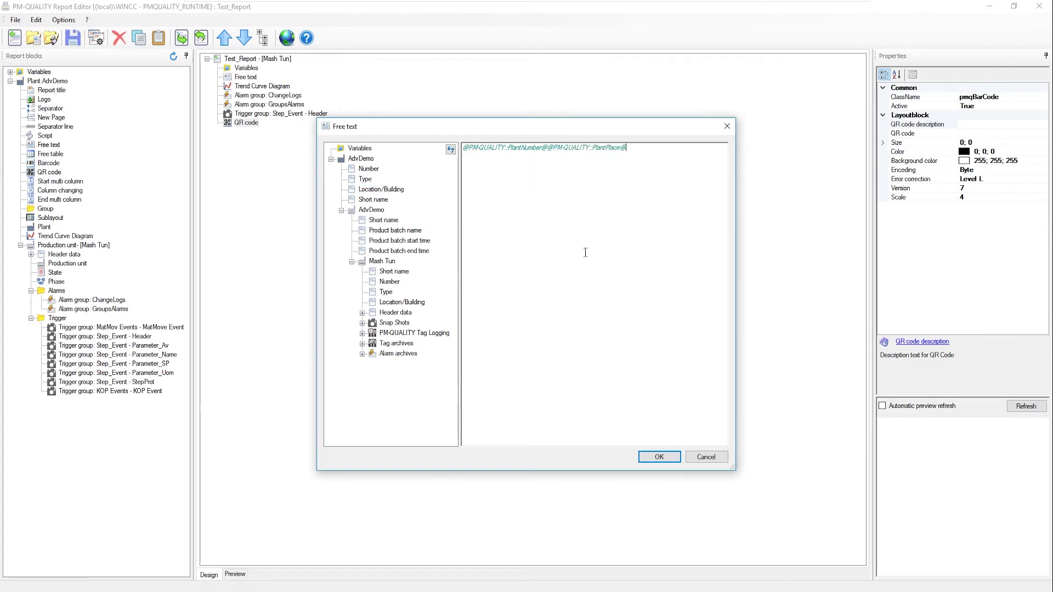
{"action": "left_click", "coordinate": [659, 457]}
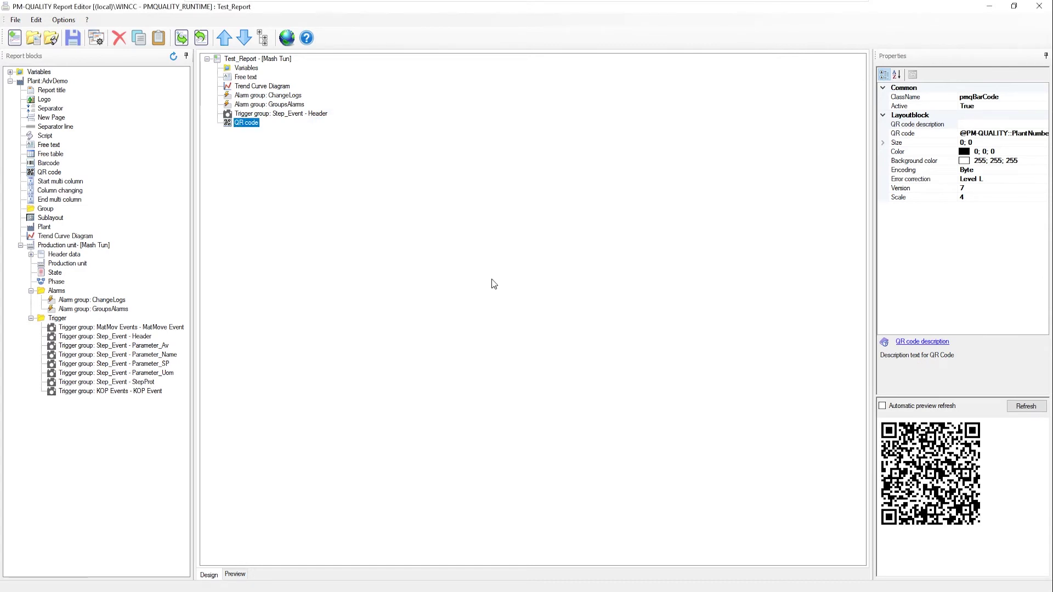
- Refresh the Test_Report preview and scroll down to the QR code below the Header table
{"action": "left_click", "coordinate": [236, 576]}
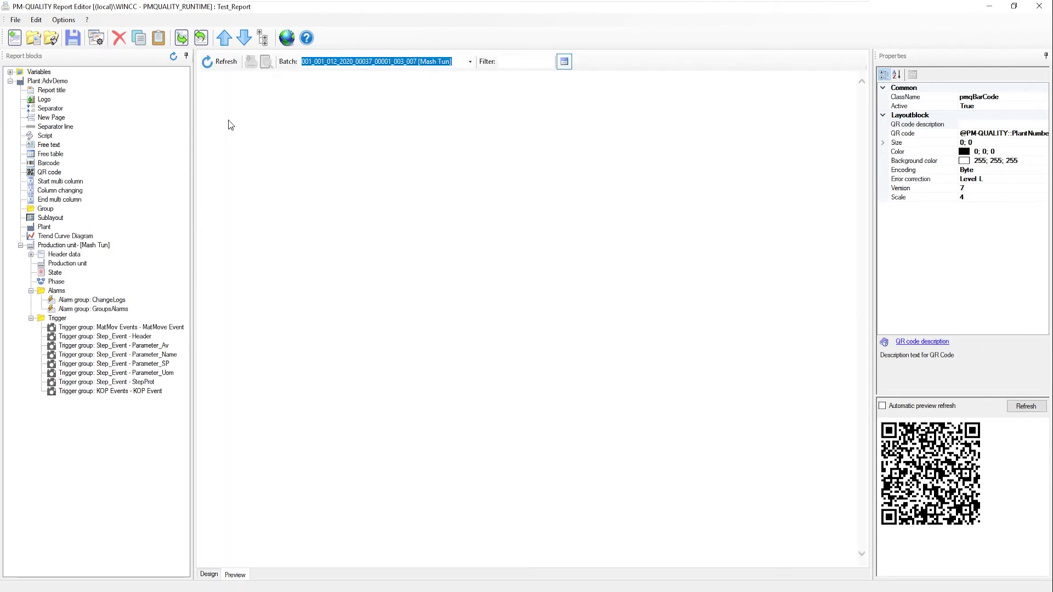
{"action": "left_click", "coordinate": [211, 67]}
{"action": "scroll", "coordinate": [475, 261], "scroll_direction": "down", "scroll_amount": 5}
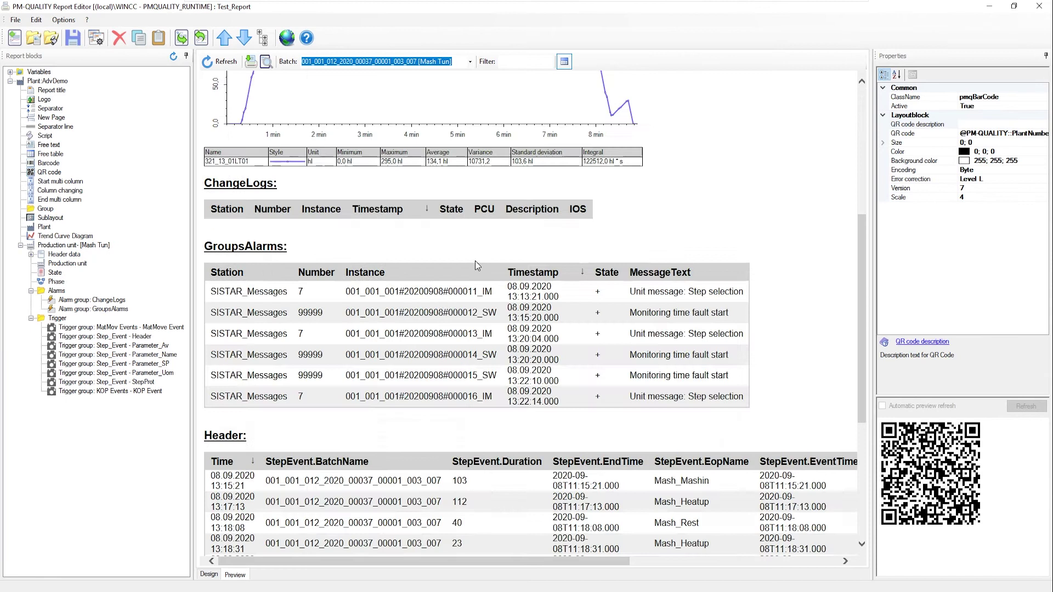
{"action": "scroll", "coordinate": [474, 261], "scroll_direction": "down", "scroll_amount": 5}
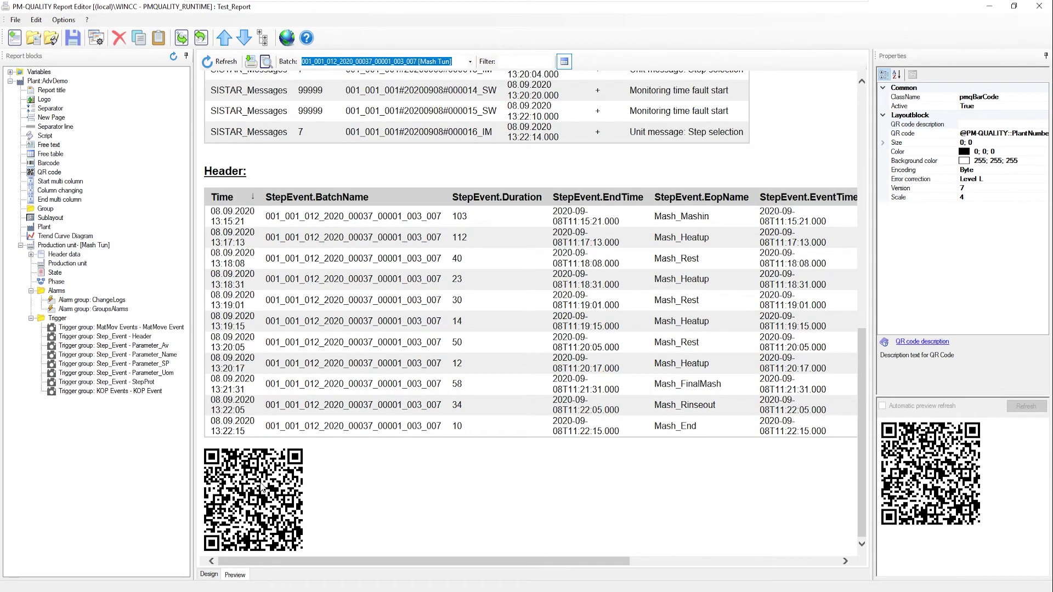
{"action": "scroll", "coordinate": [335, 442], "scroll_direction": "up", "scroll_amount": 10}
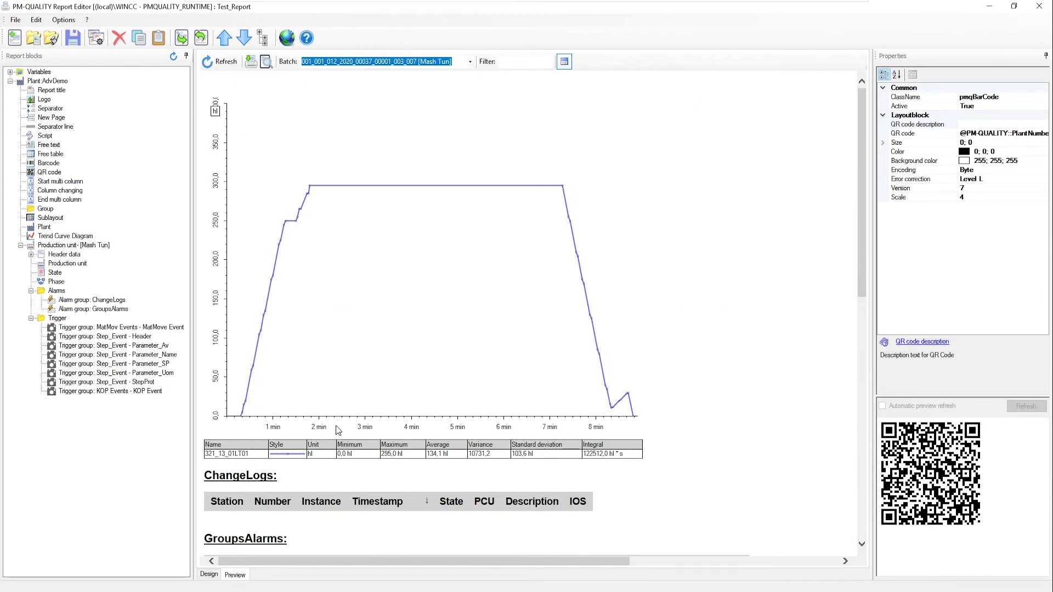
- Save the changes to Test_Report and open the AdvDe_MashTun layout
{"action": "left_click", "coordinate": [34, 44]}
{"action": "left_click", "coordinate": [480, 342]}
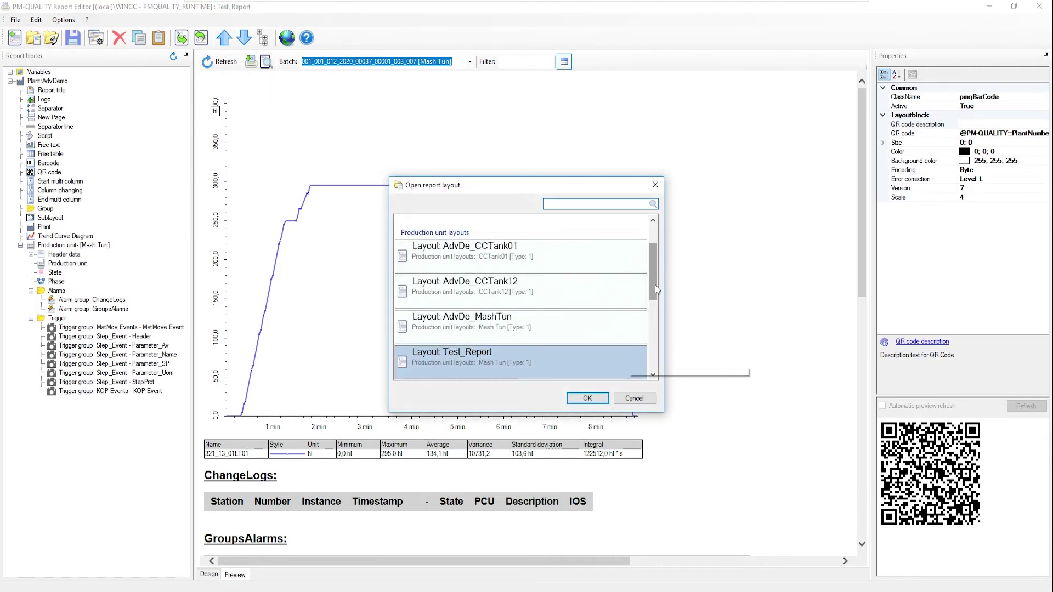
{"action": "left_click_drag", "start_coordinate": [657, 289], "coordinate": [655, 275]}
{"action": "mouse_move", "coordinate": [652, 275]}
{"action": "left_mouse_down"}
{"action": "mouse_move", "coordinate": [656, 313]}
{"action": "mouse_move", "coordinate": [652, 276]}
{"action": "left_mouse_up"}
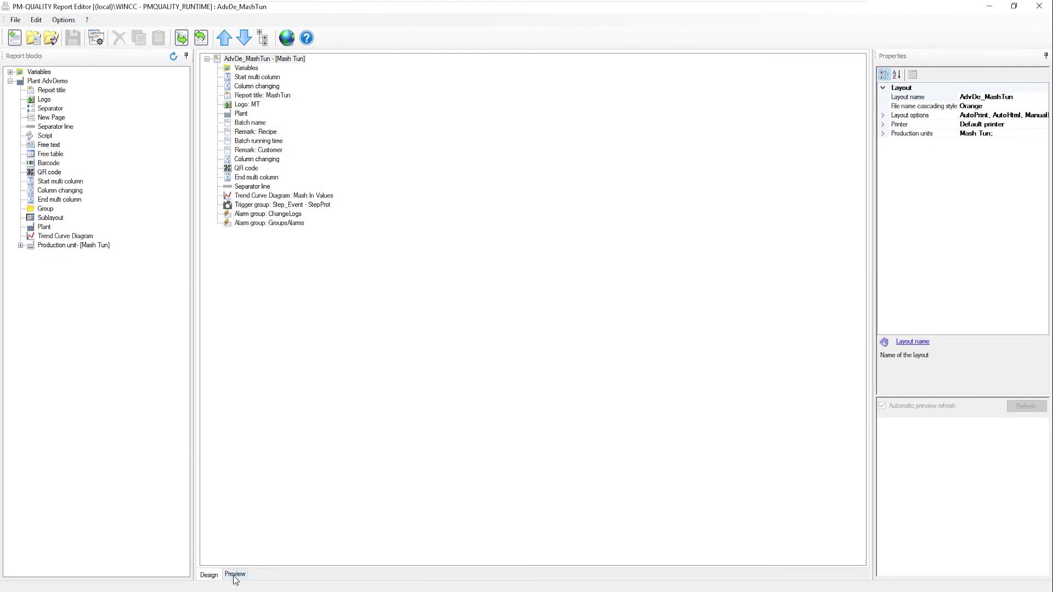
- Preview the MashTun Report for batch 001_001_012_2020_00036_00001_003_007 and scroll through it
{"action": "left_click", "coordinate": [235, 576]}
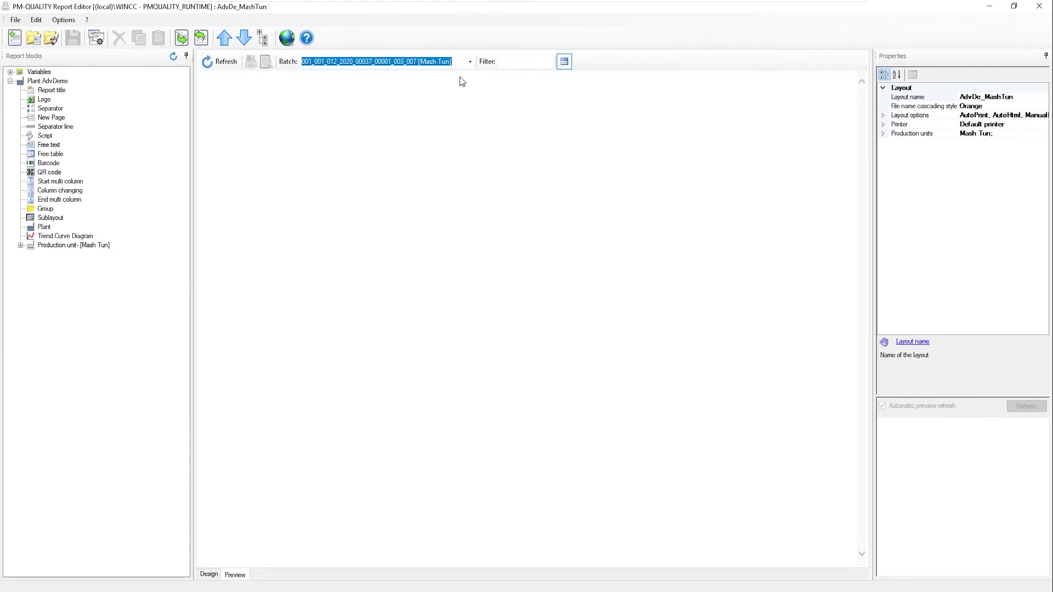
{"action": "left_click", "coordinate": [469, 61]}
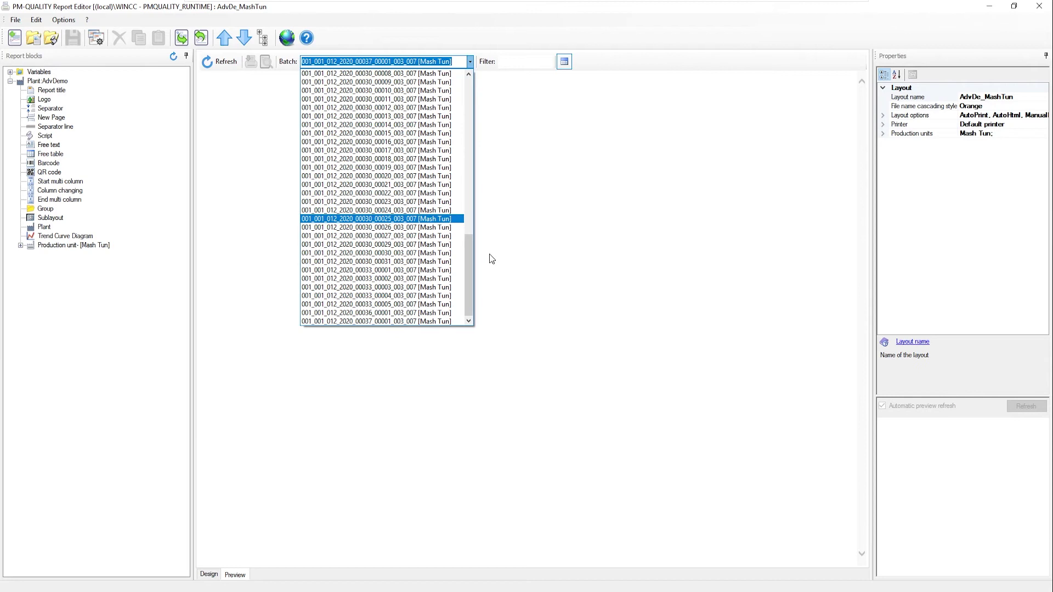
{"action": "left_click", "coordinate": [438, 313]}
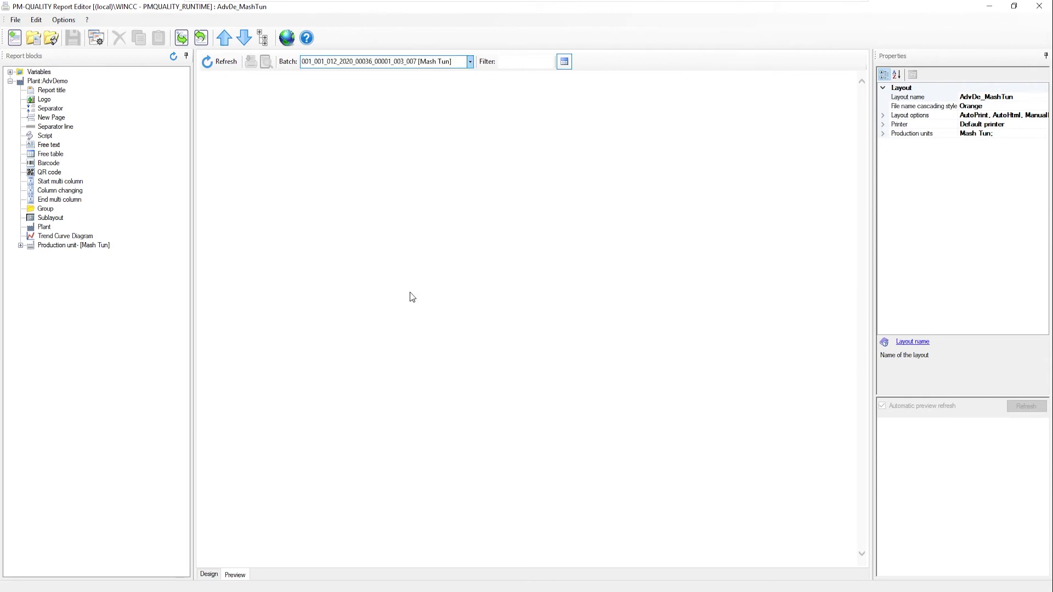
{"action": "left_click", "coordinate": [213, 69]}
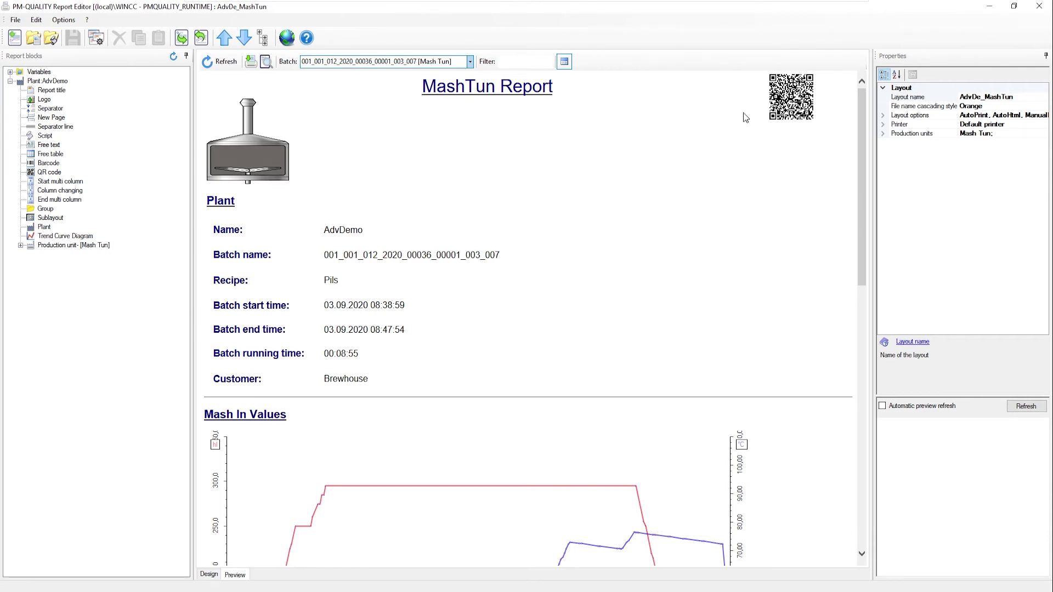
{"action": "scroll", "coordinate": [391, 282], "scroll_direction": "down", "scroll_amount": 7}
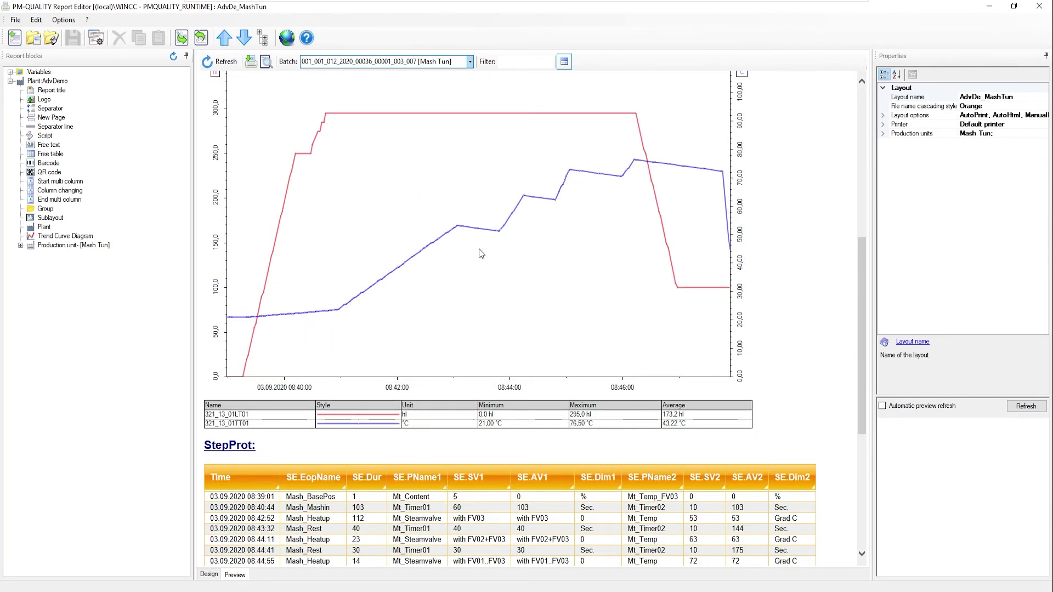
{"action": "scroll", "coordinate": [491, 324], "scroll_direction": "down", "scroll_amount": 5}
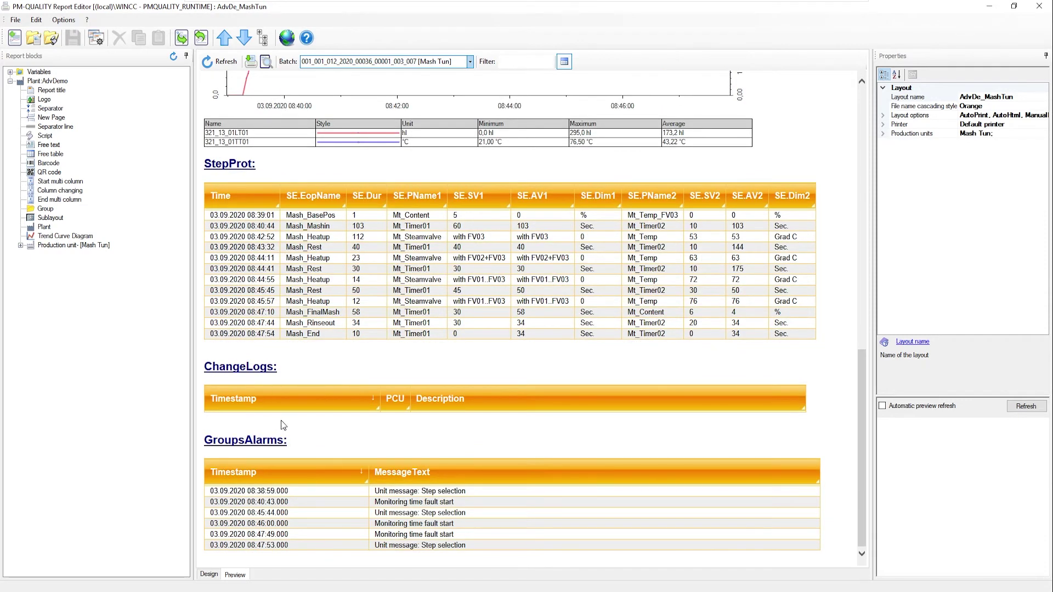
{"action": "scroll", "coordinate": [353, 343], "scroll_direction": "up", "scroll_amount": 10}
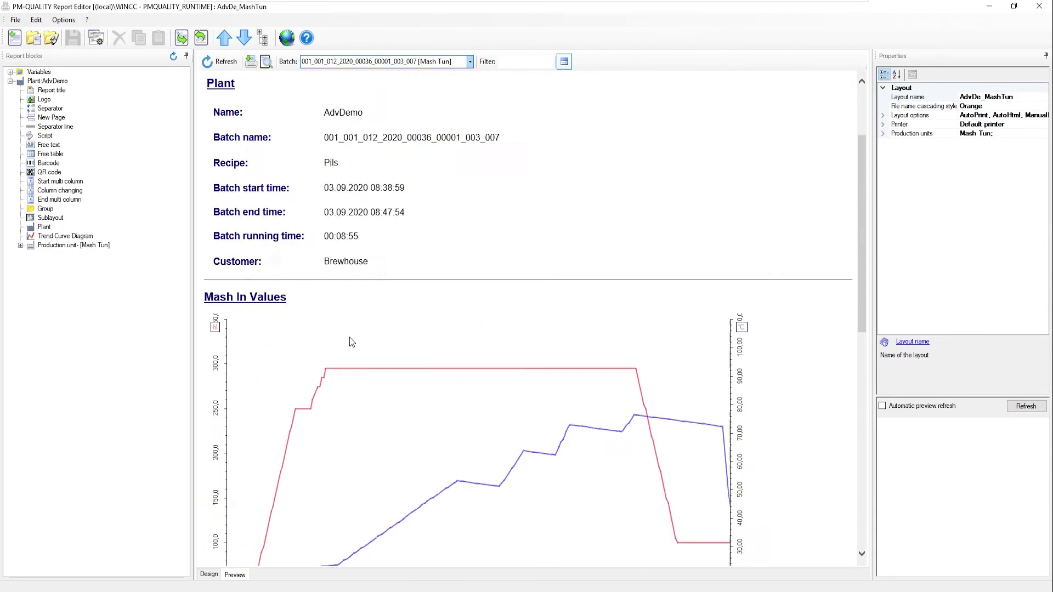
- Open the AdvDe_BH layout and generate its report preview
{"action": "left_click", "coordinate": [33, 38]}
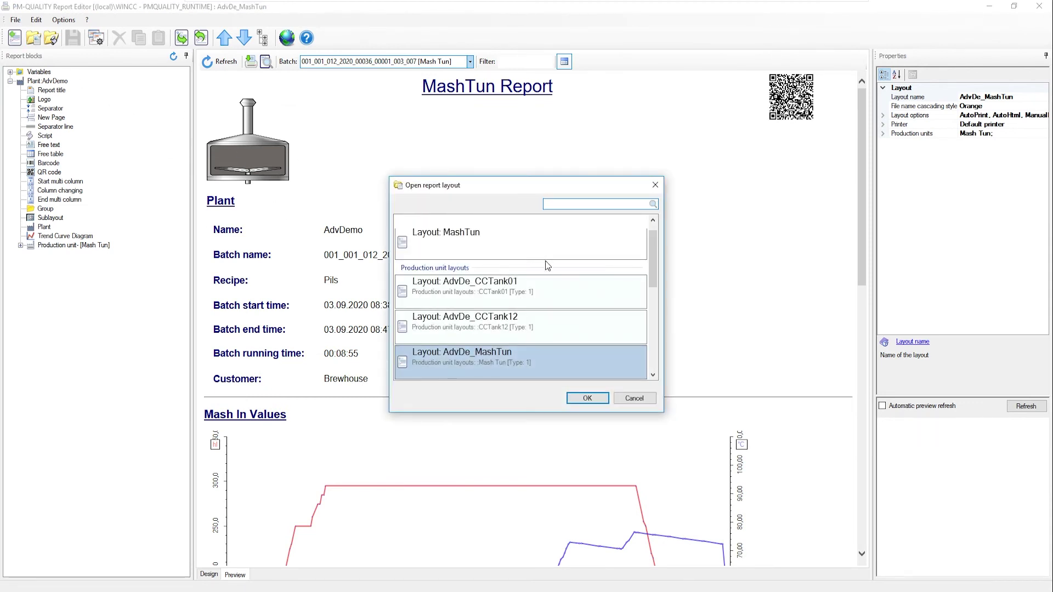
{"action": "left_click_drag", "start_coordinate": [654, 275], "coordinate": [655, 340]}
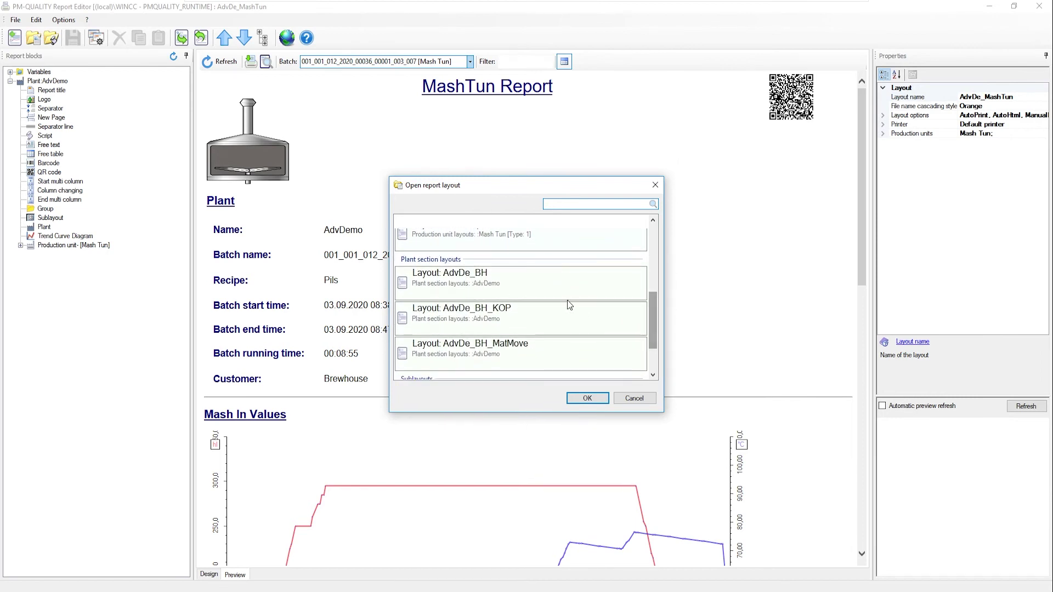
{"action": "double_click", "coordinate": [500, 284]}
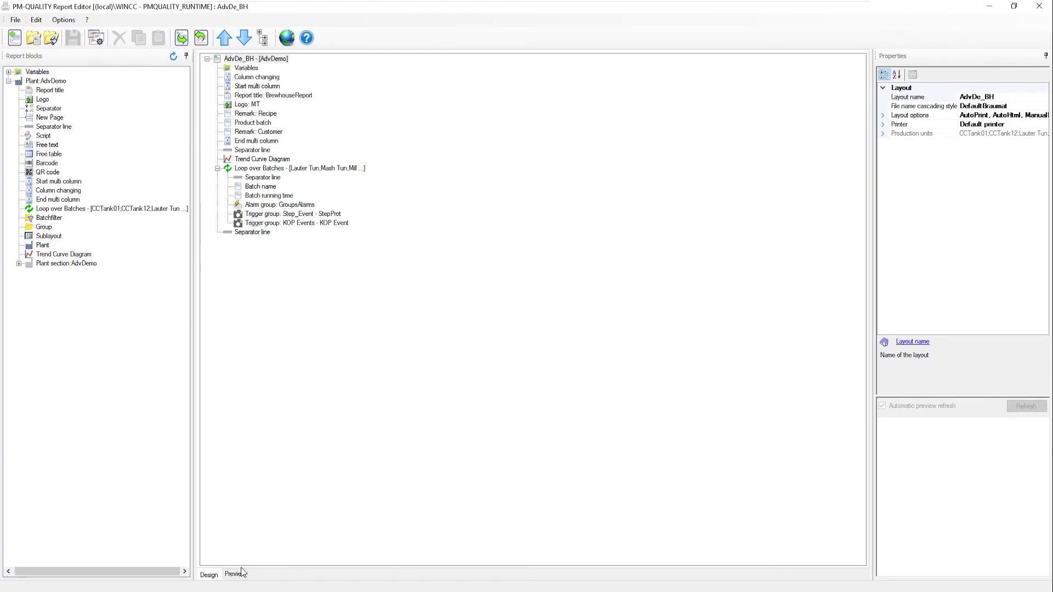
{"action": "left_click", "coordinate": [239, 574]}
{"action": "left_click", "coordinate": [219, 62]}
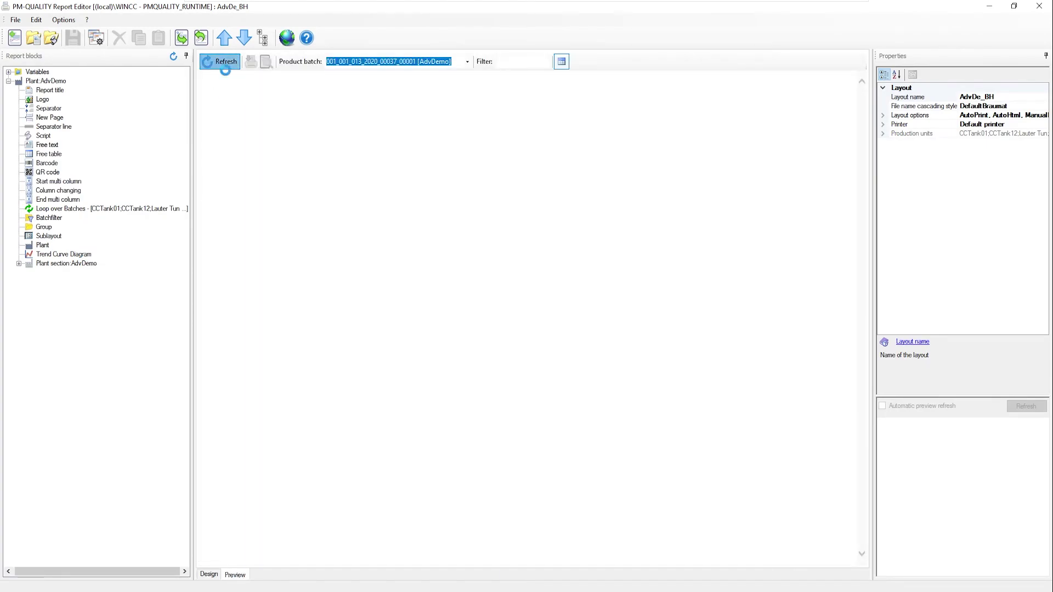
{"action": "scroll", "coordinate": [603, 255], "scroll_direction": "down", "scroll_amount": 3}
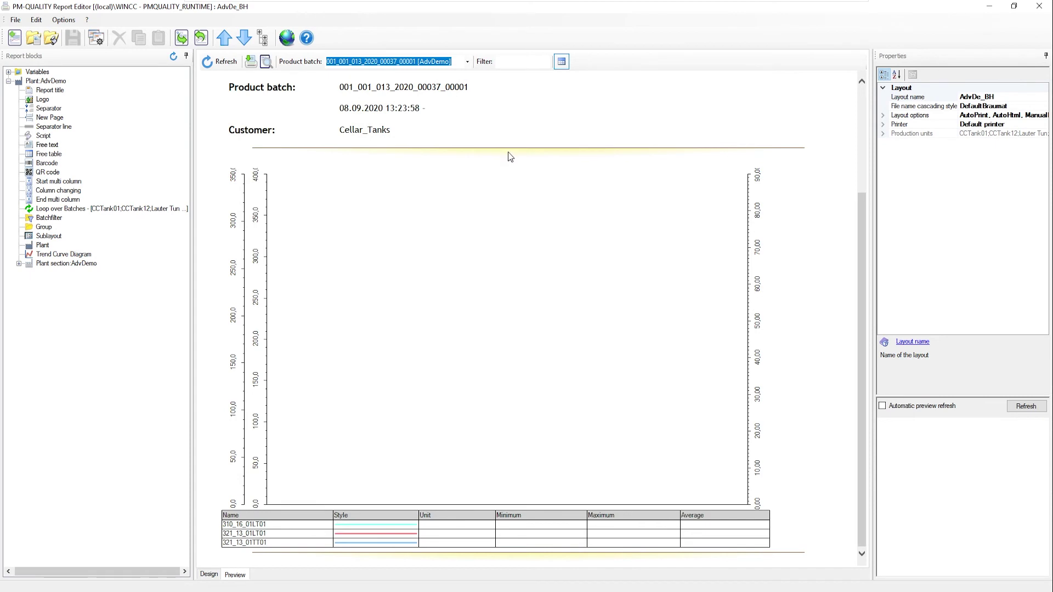
- Preview the Brewhouse report for batch 001_001_012_2020_00036_00001, then reopen the layout list
{"action": "left_click", "coordinate": [467, 61]}
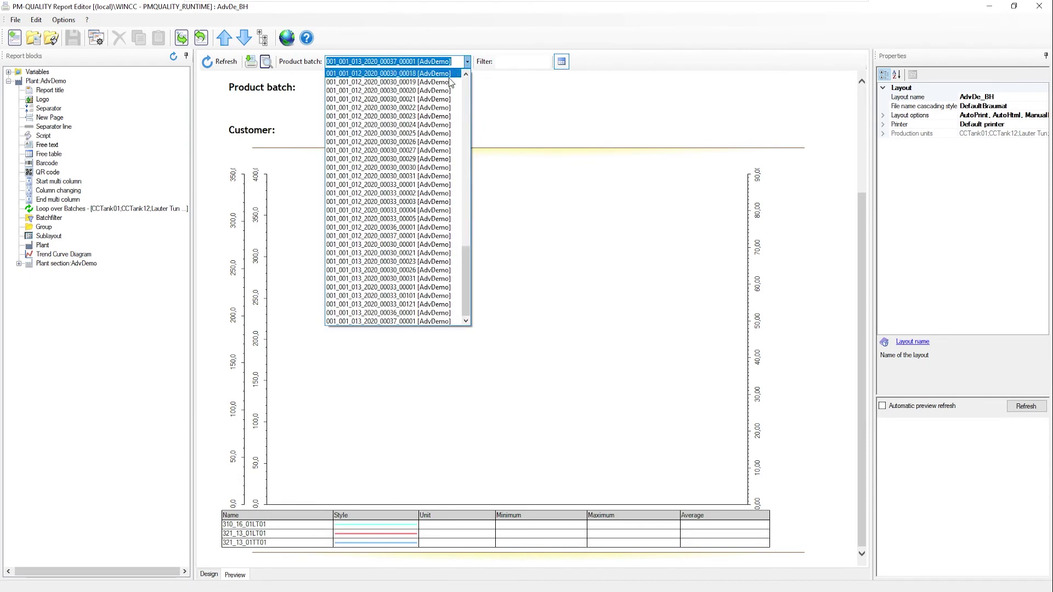
{"action": "left_click", "coordinate": [419, 227]}
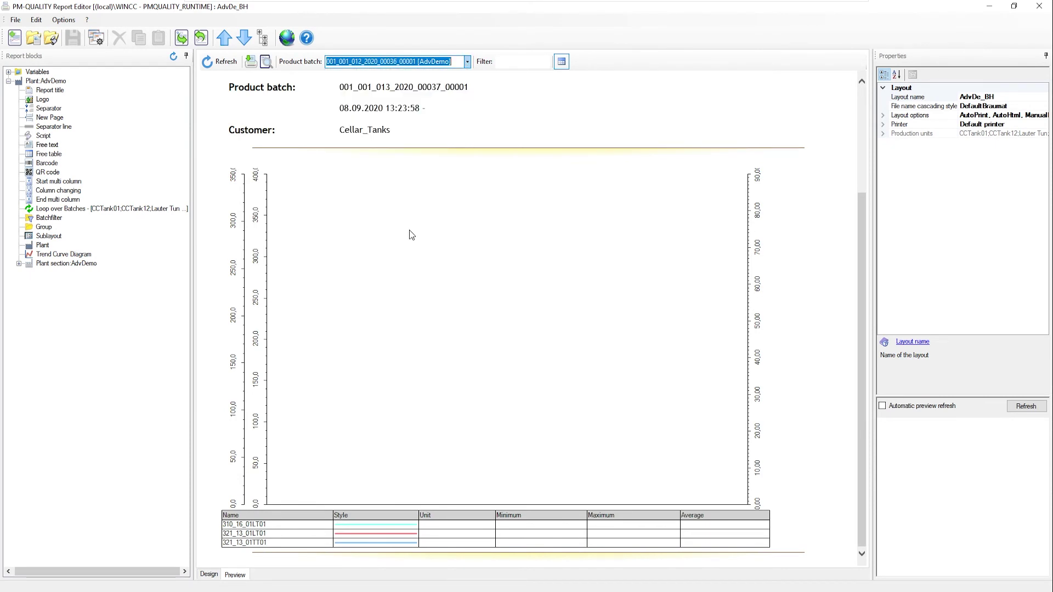
{"action": "left_click", "coordinate": [219, 62]}
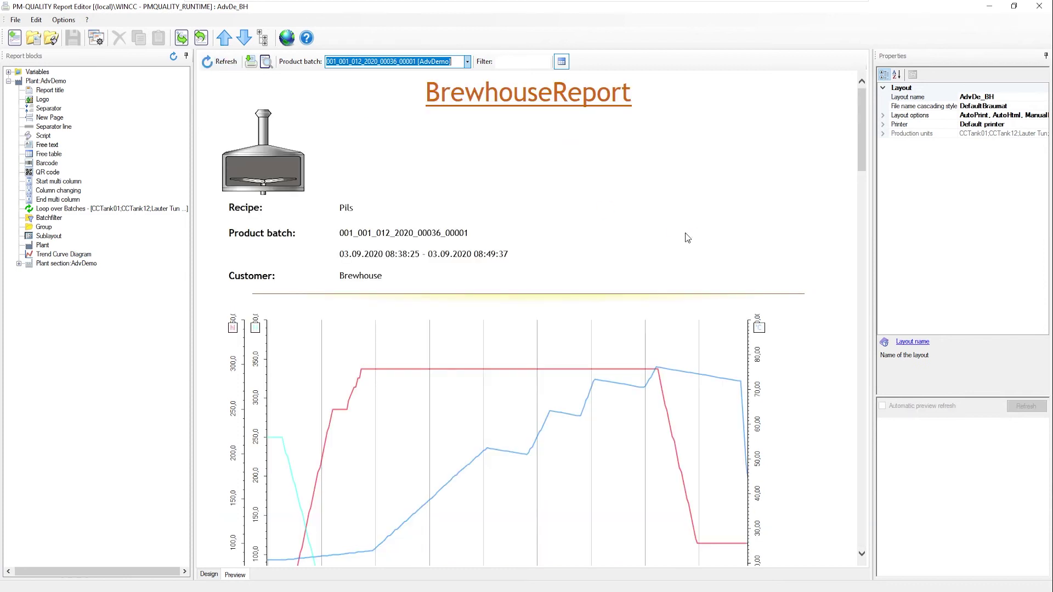
{"action": "scroll", "coordinate": [686, 232], "scroll_direction": "down", "scroll_amount": 3}
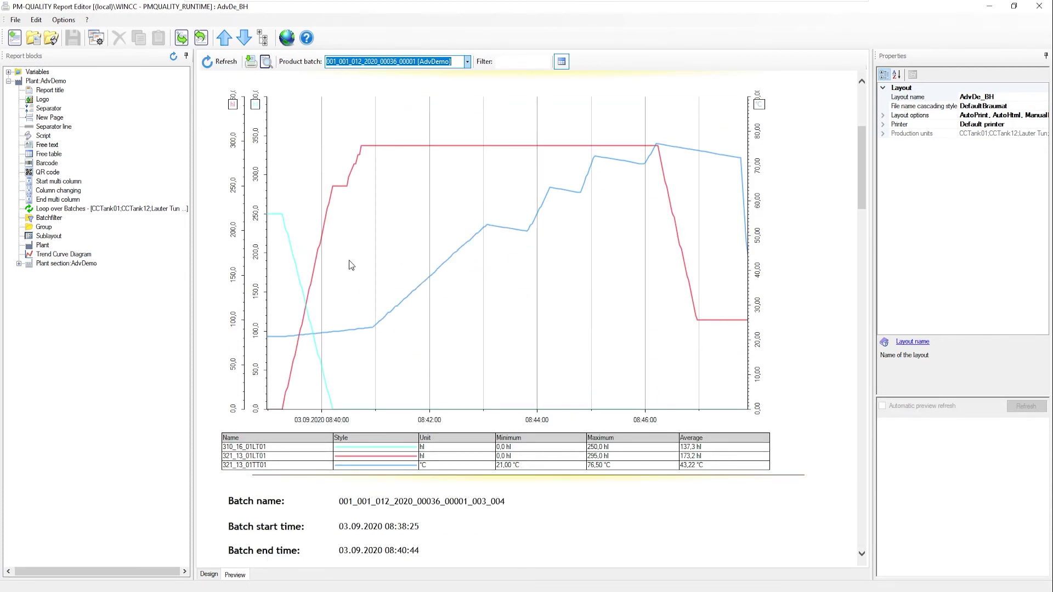
{"action": "scroll", "coordinate": [437, 258], "scroll_direction": "down", "scroll_amount": 6}
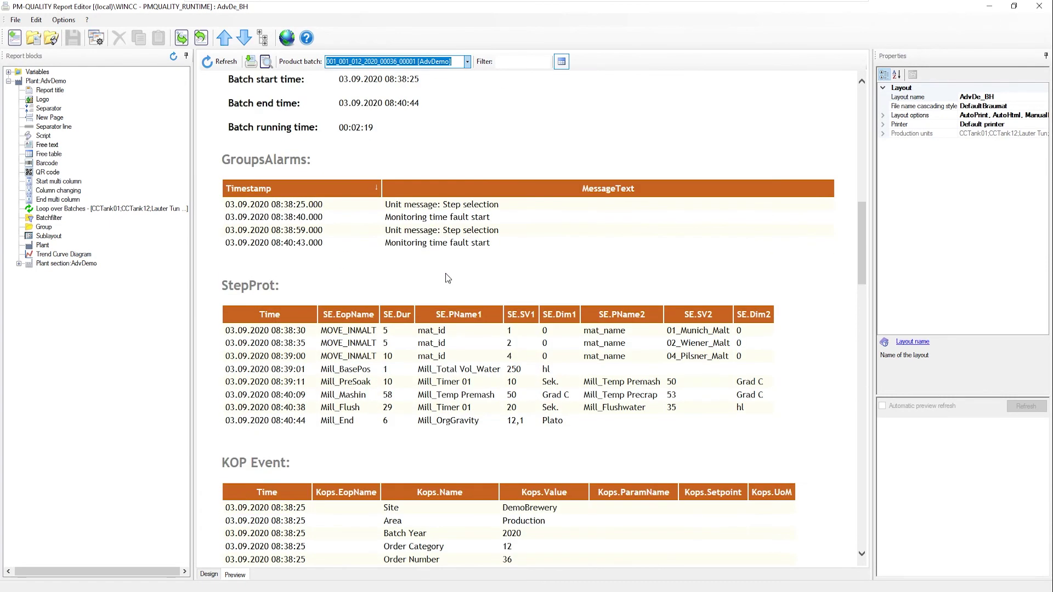
{"action": "scroll", "coordinate": [360, 230], "scroll_direction": "down", "scroll_amount": 4}
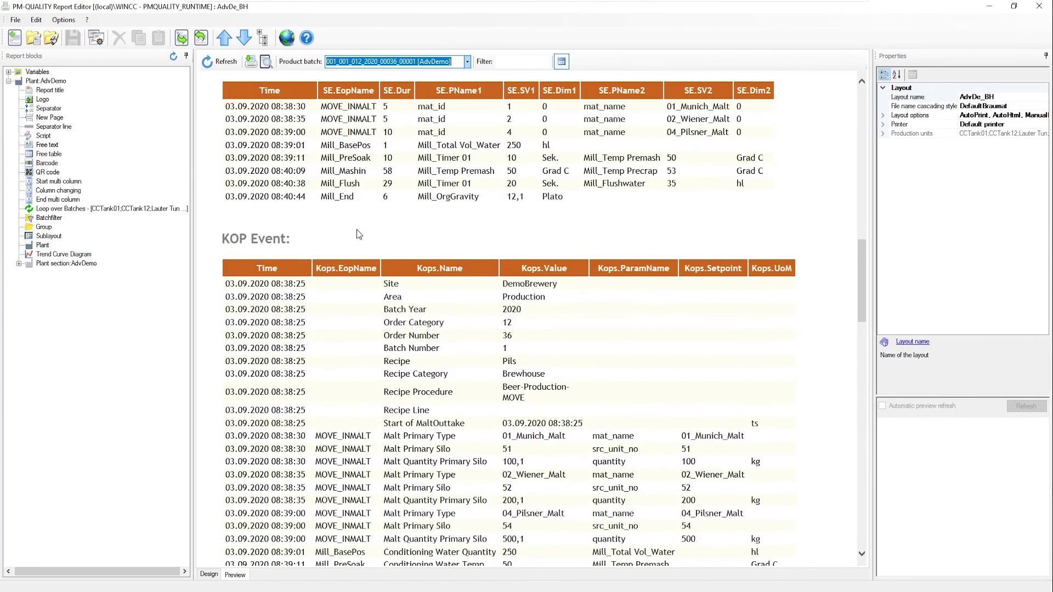
{"action": "scroll", "coordinate": [356, 230], "scroll_direction": "down", "scroll_amount": 2}
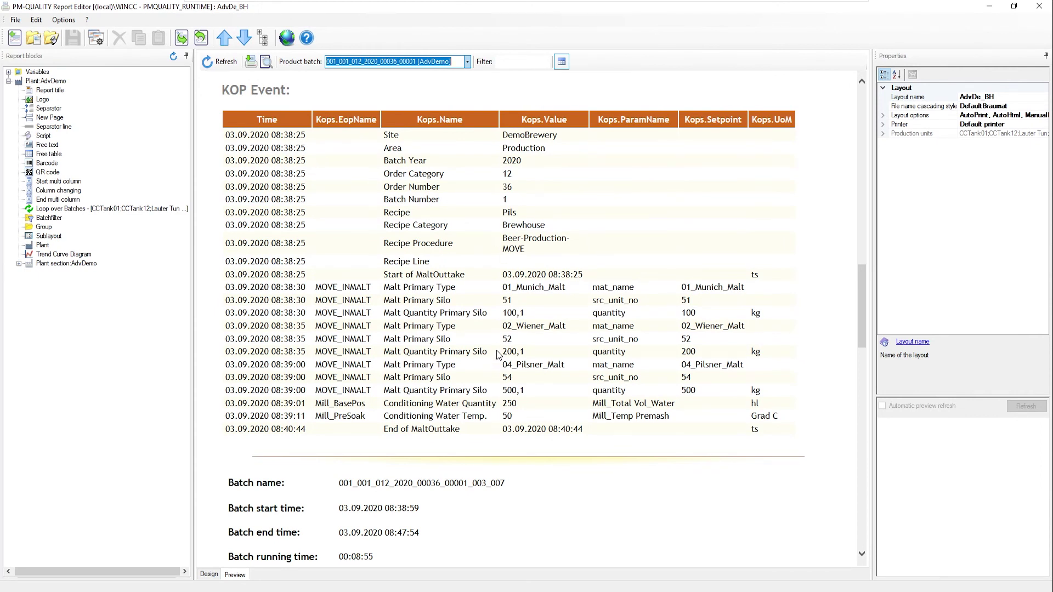
{"action": "scroll", "coordinate": [498, 353], "scroll_direction": "down", "scroll_amount": 12}
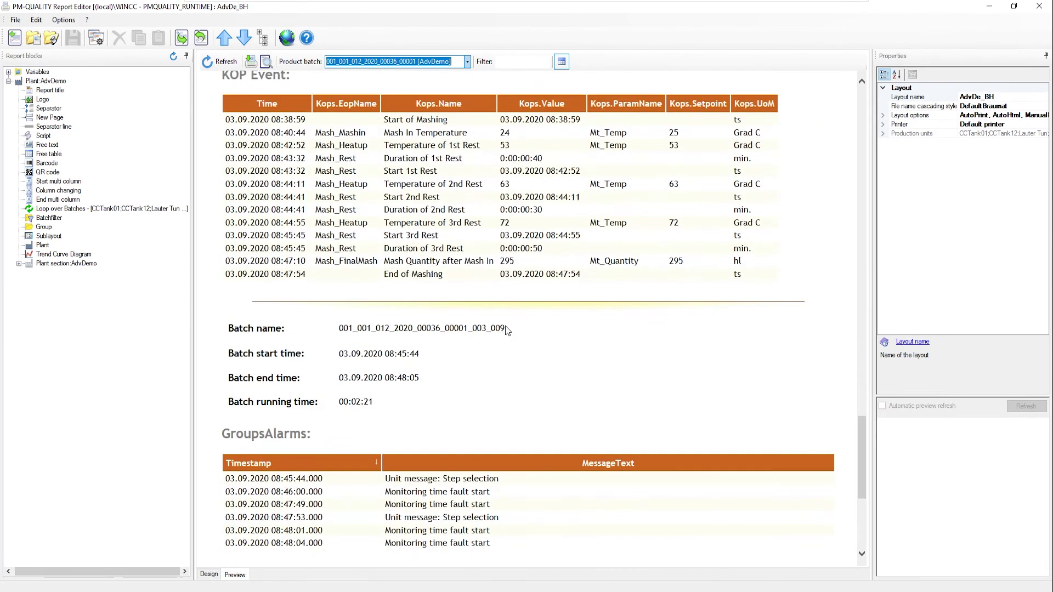
{"action": "scroll", "coordinate": [507, 329], "scroll_direction": "down", "scroll_amount": 3}
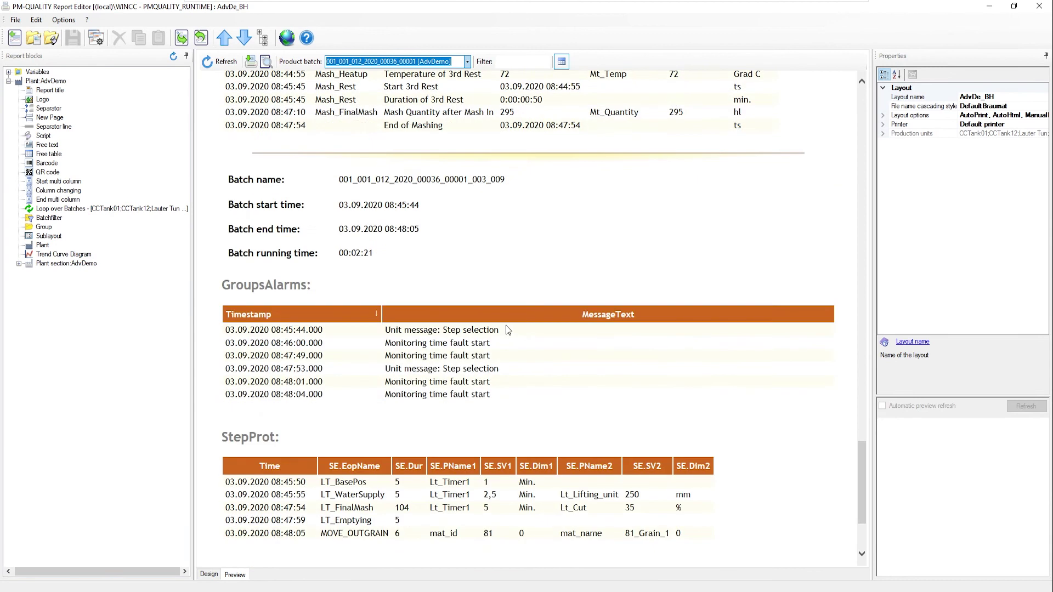
{"action": "left_click", "coordinate": [33, 37]}
{"action": "scroll", "coordinate": [561, 300], "scroll_direction": "down", "scroll_amount": 3}
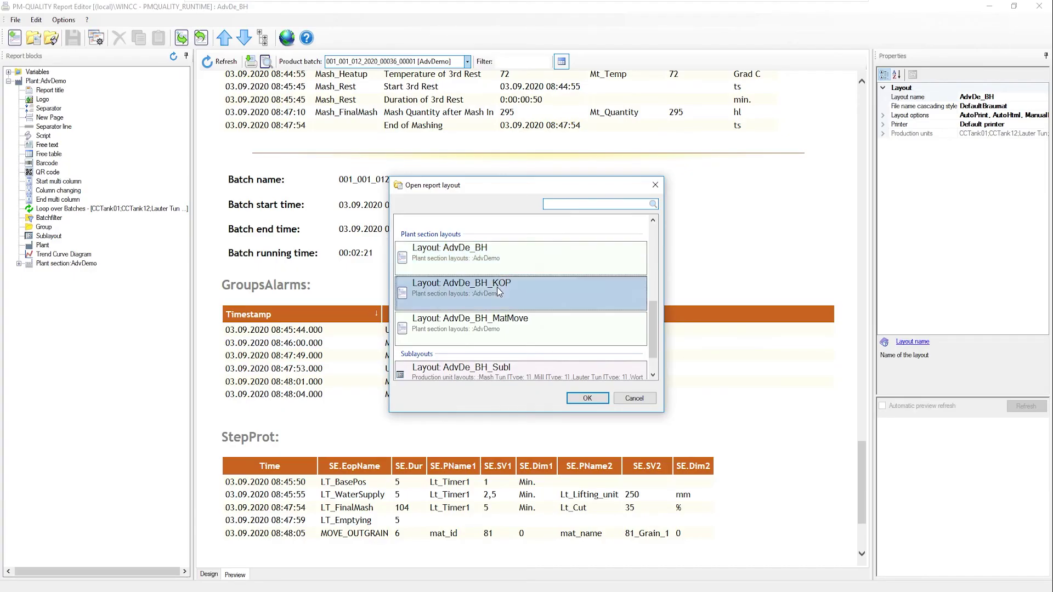
- Preview the AdvDe_BH_KOP KOP Event report for batch 001_001_012_2020_00036_00001 and scroll it
{"action": "left_click", "coordinate": [235, 574]}
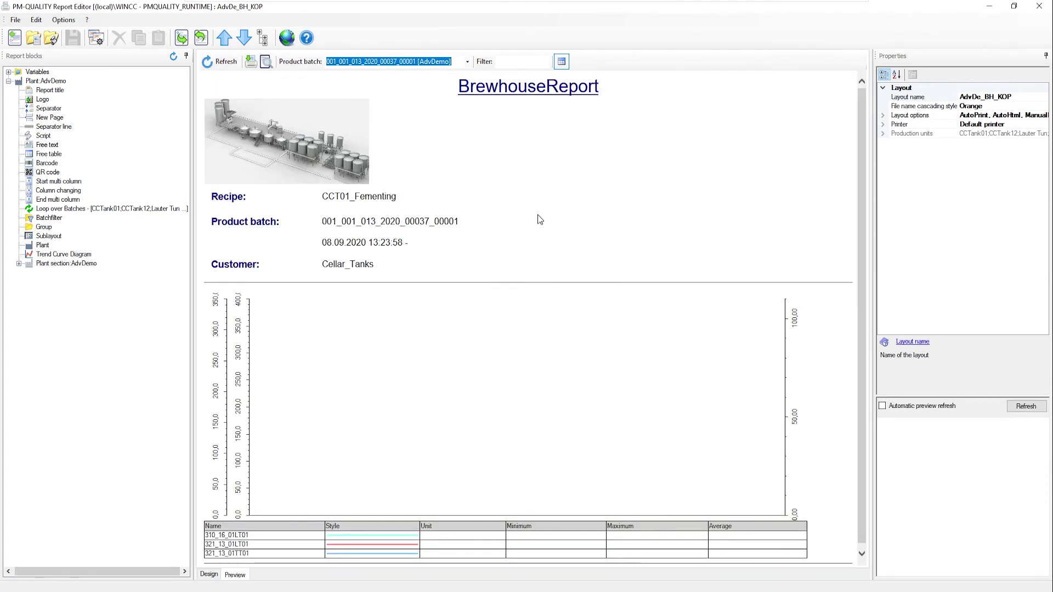
{"action": "left_click", "coordinate": [468, 62]}
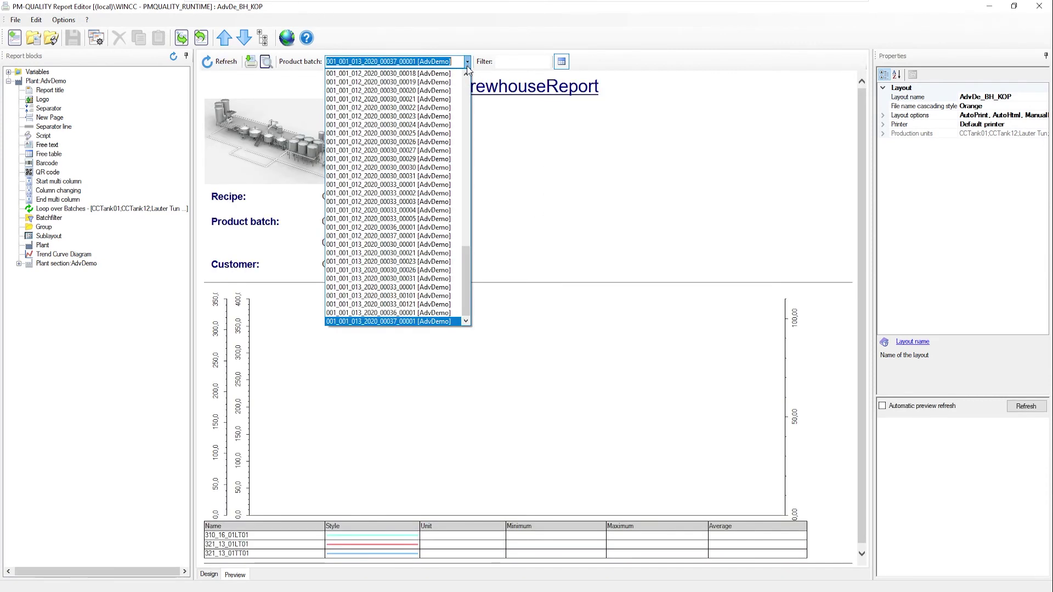
{"action": "left_click", "coordinate": [424, 227]}
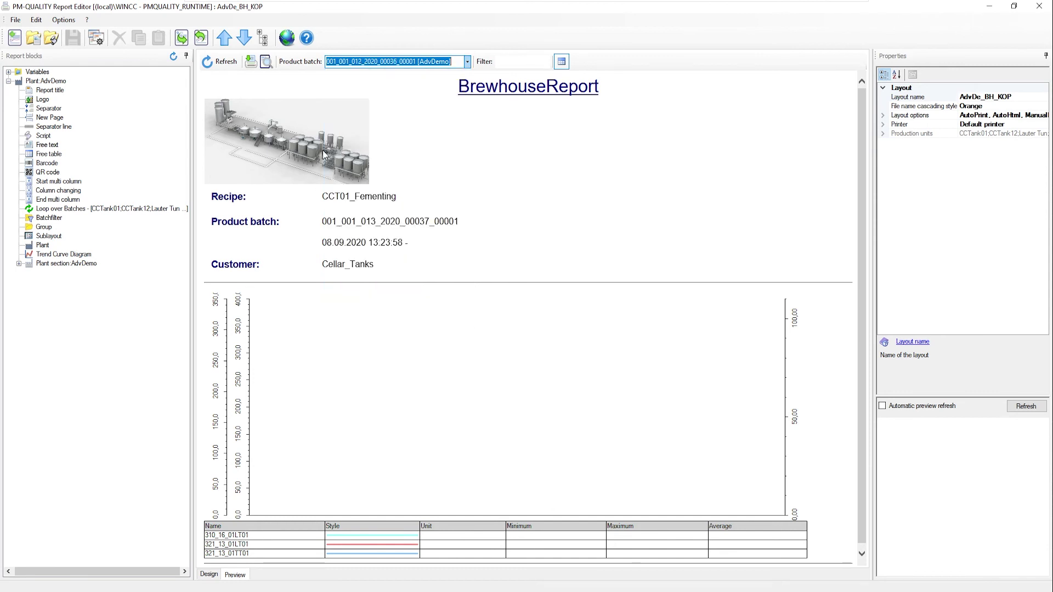
{"action": "left_click", "coordinate": [213, 70]}
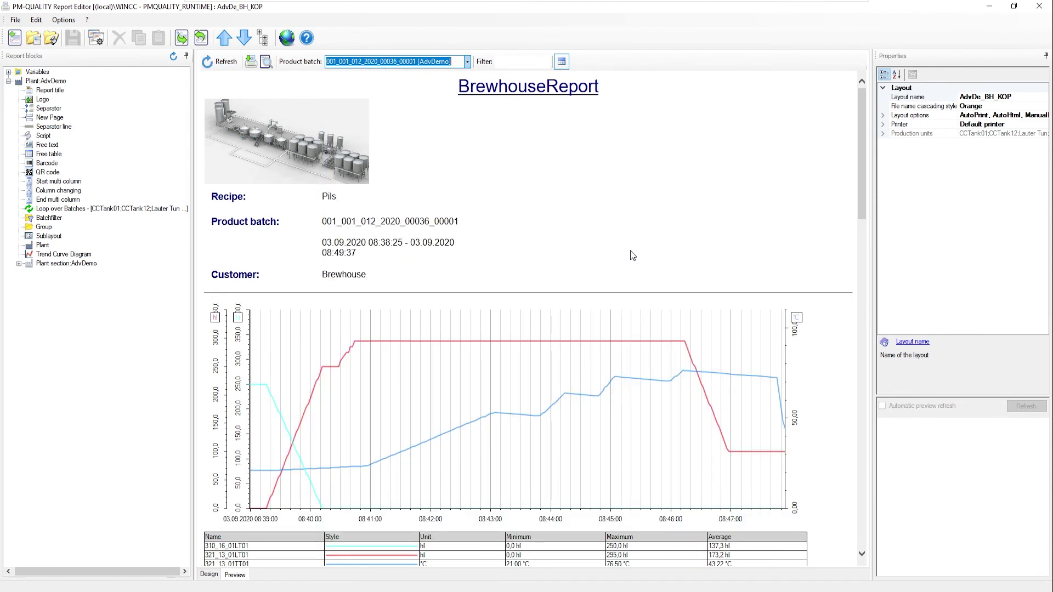
{"action": "scroll", "coordinate": [634, 252], "scroll_direction": "down", "scroll_amount": 3}
{"action": "scroll", "coordinate": [634, 252], "scroll_direction": "down", "scroll_amount": 5}
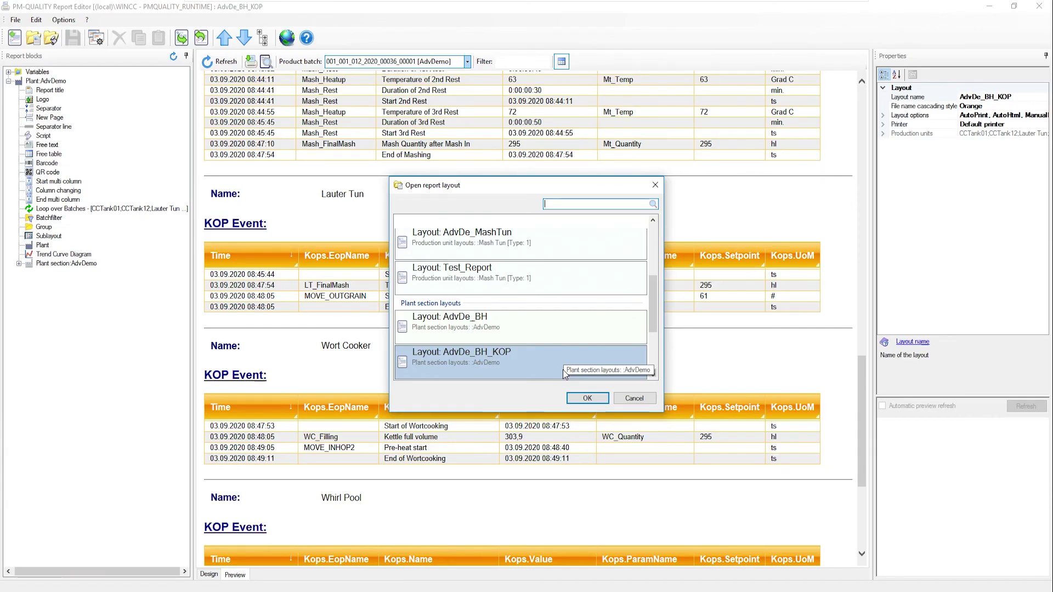
- Preview the MatMove report for batch 001_001_012_2020_00037_00001, then switch to BRAUMAT
{"action": "scroll", "coordinate": [537, 348], "scroll_direction": "down", "scroll_amount": 3}
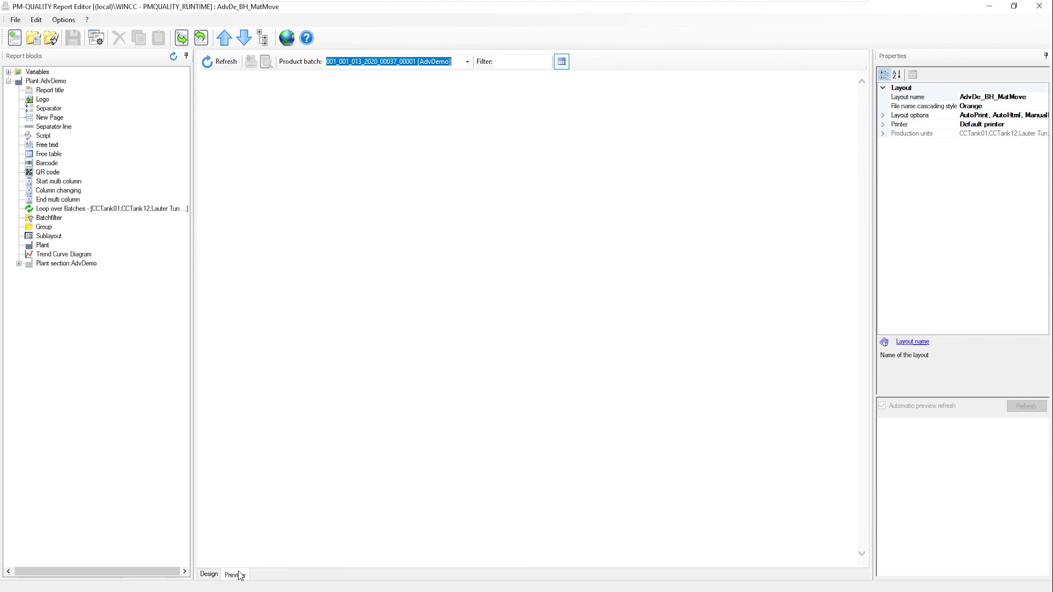
{"action": "left_click", "coordinate": [467, 62]}
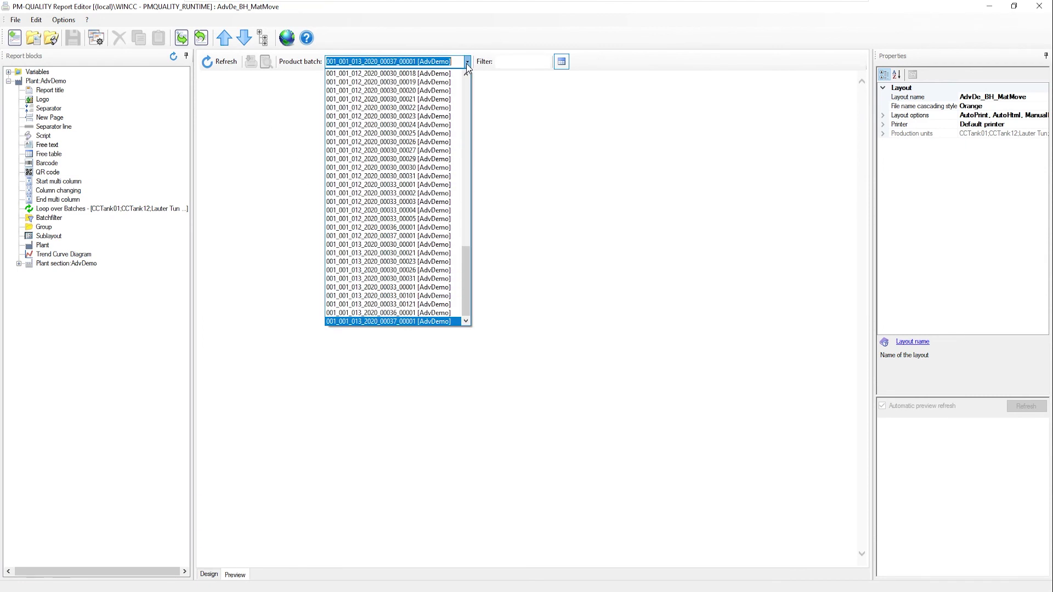
{"action": "left_click", "coordinate": [387, 238]}
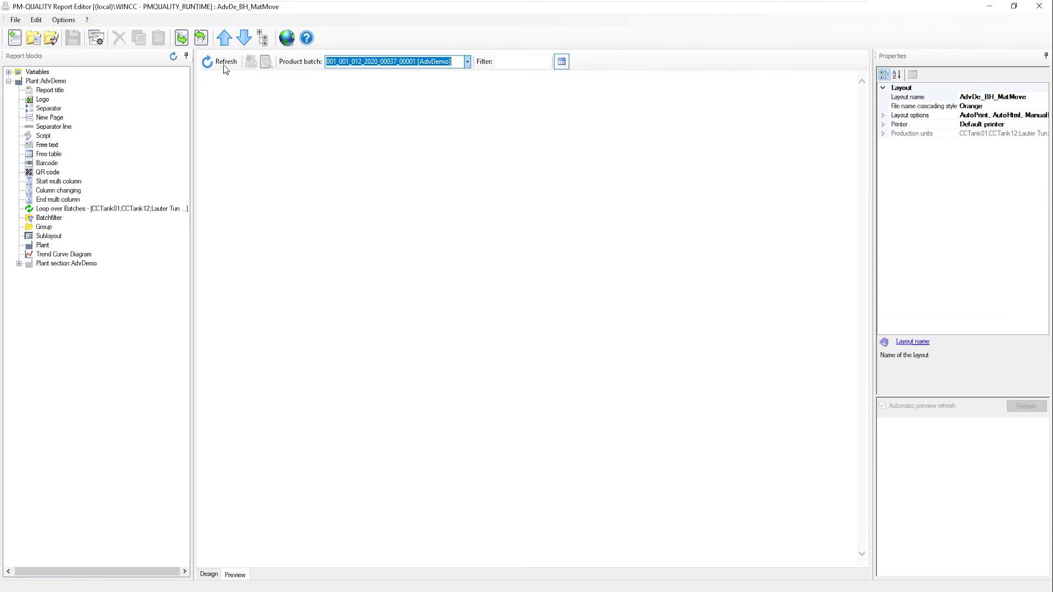
{"action": "scroll", "coordinate": [519, 225], "scroll_direction": "down", "scroll_amount": 3}
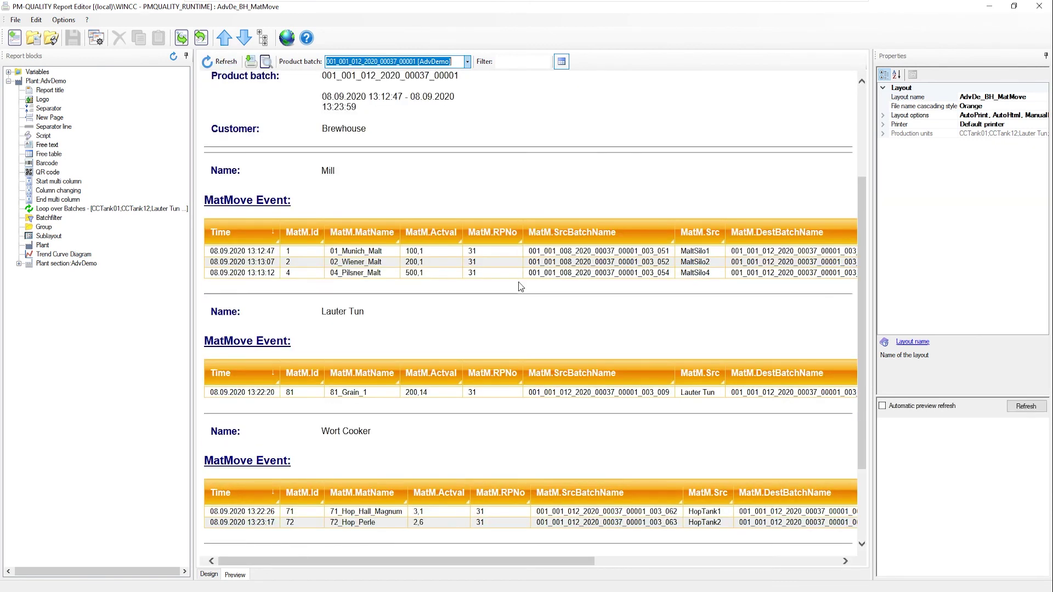
{"action": "key", "text": "alt+Tab"}
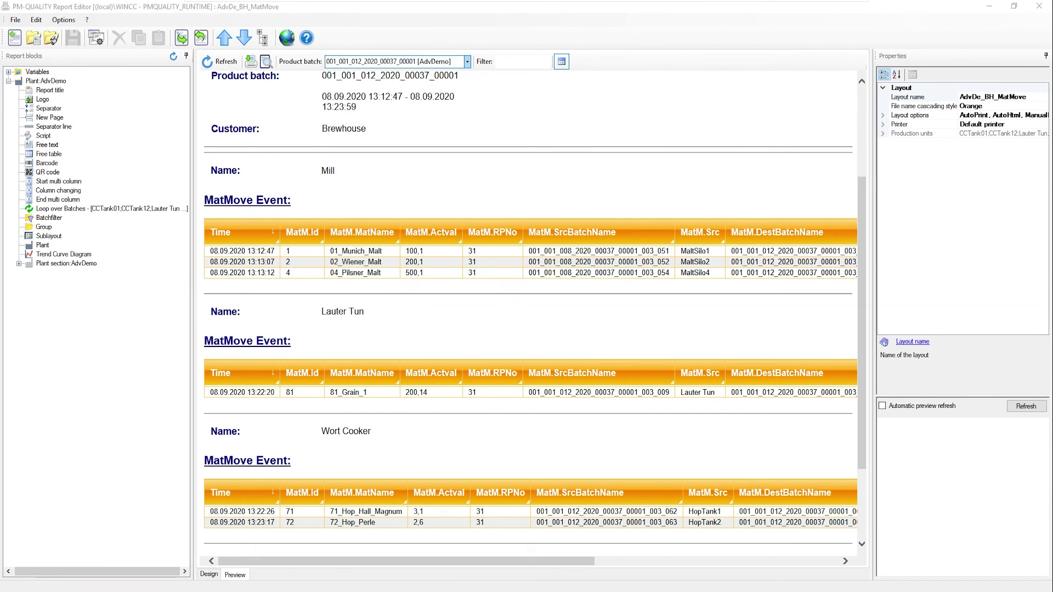
- Widen the recipe view and review the setpoints of MOVE_INMALT steps 2, 3 and 4
{"action": "left_click_drag", "start_coordinate": [284, 408], "coordinate": [519, 444]}
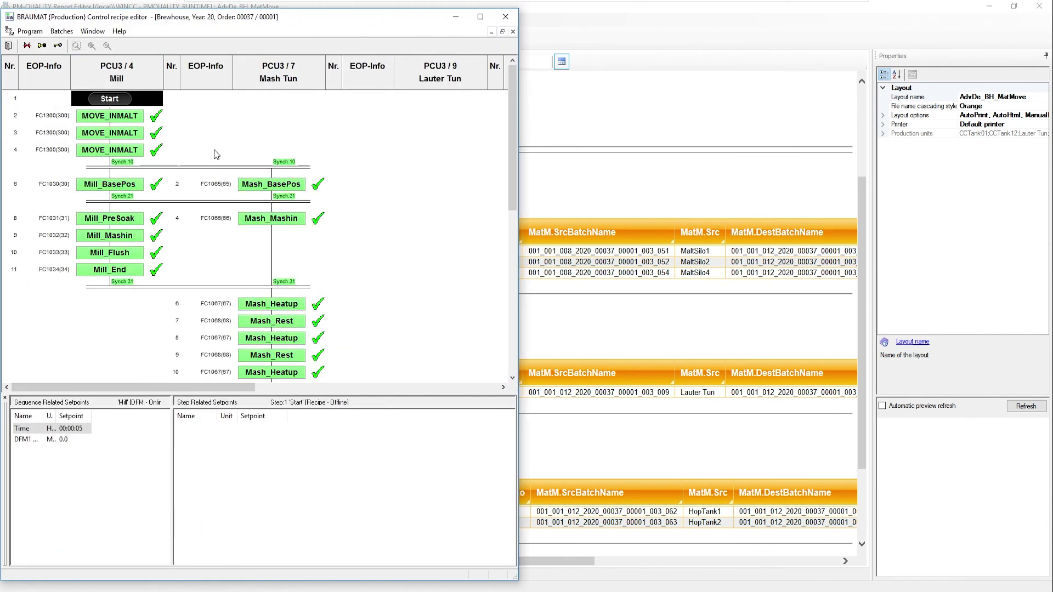
{"action": "left_click", "coordinate": [128, 117]}
{"action": "left_click", "coordinate": [127, 132]}
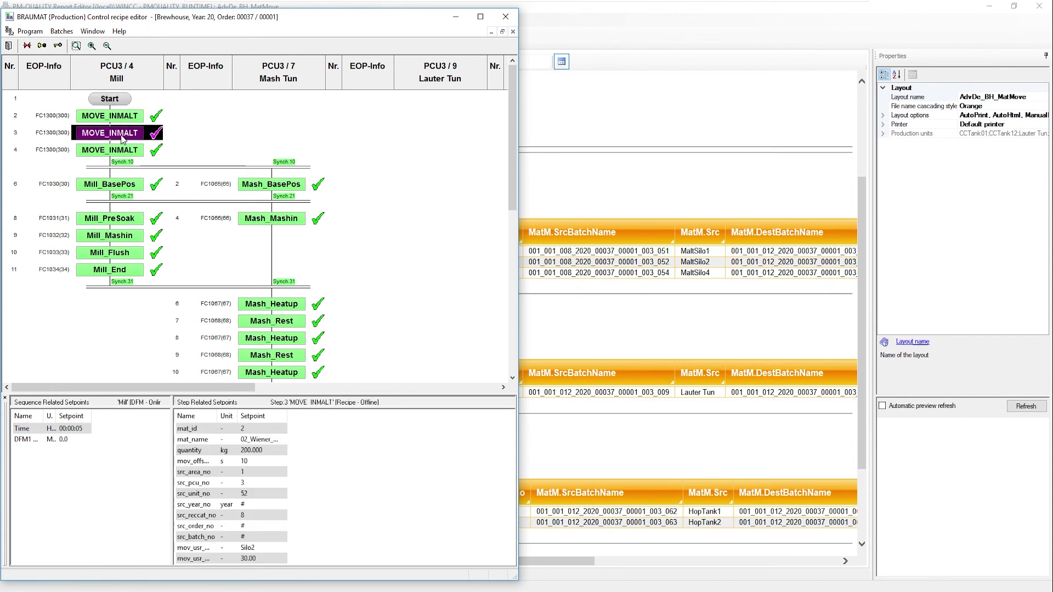
{"action": "left_click", "coordinate": [117, 151]}
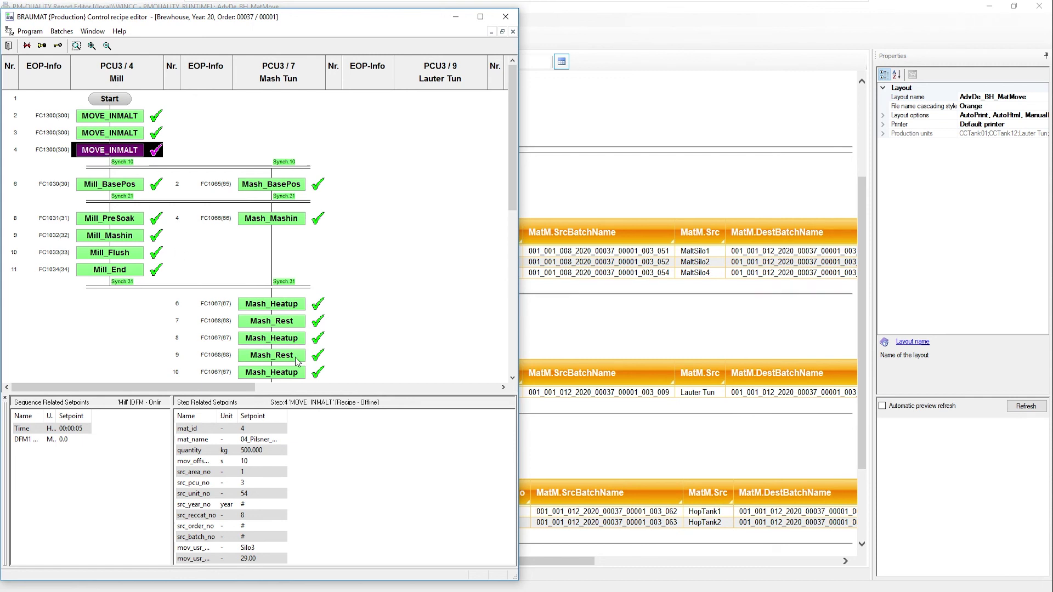
- Switch to SISTAR SQL Service Configuration and show the SQL proxy service settings
{"action": "key", "text": "alt+Tab"}
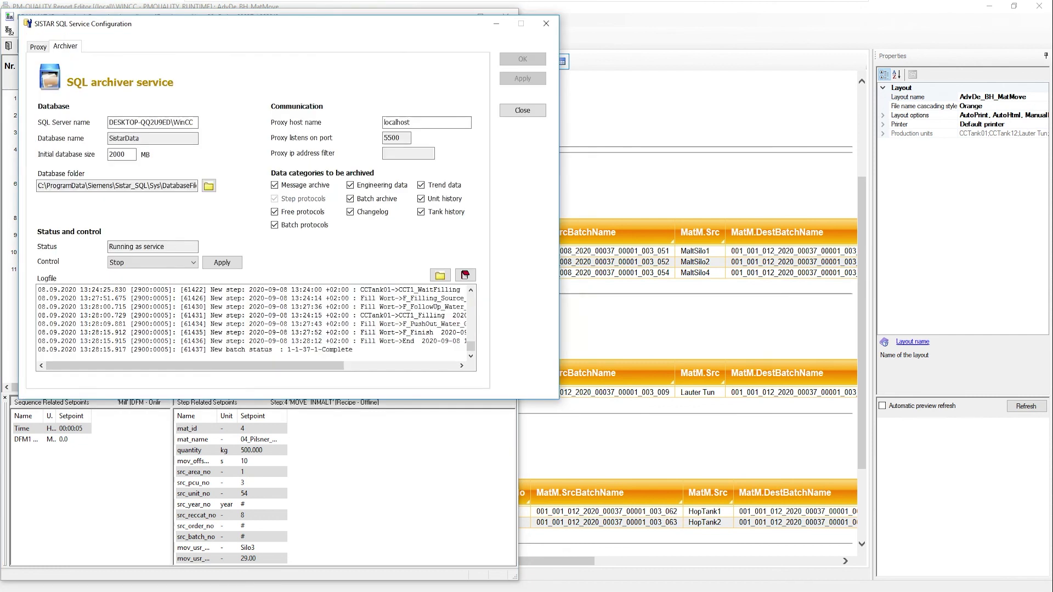
{"action": "left_click", "coordinate": [38, 46]}
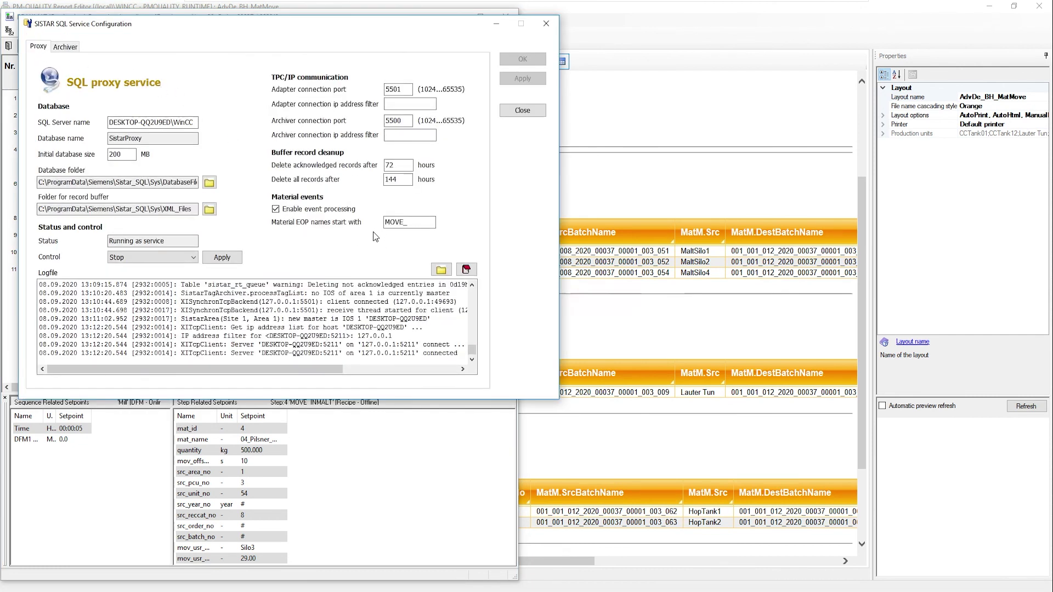